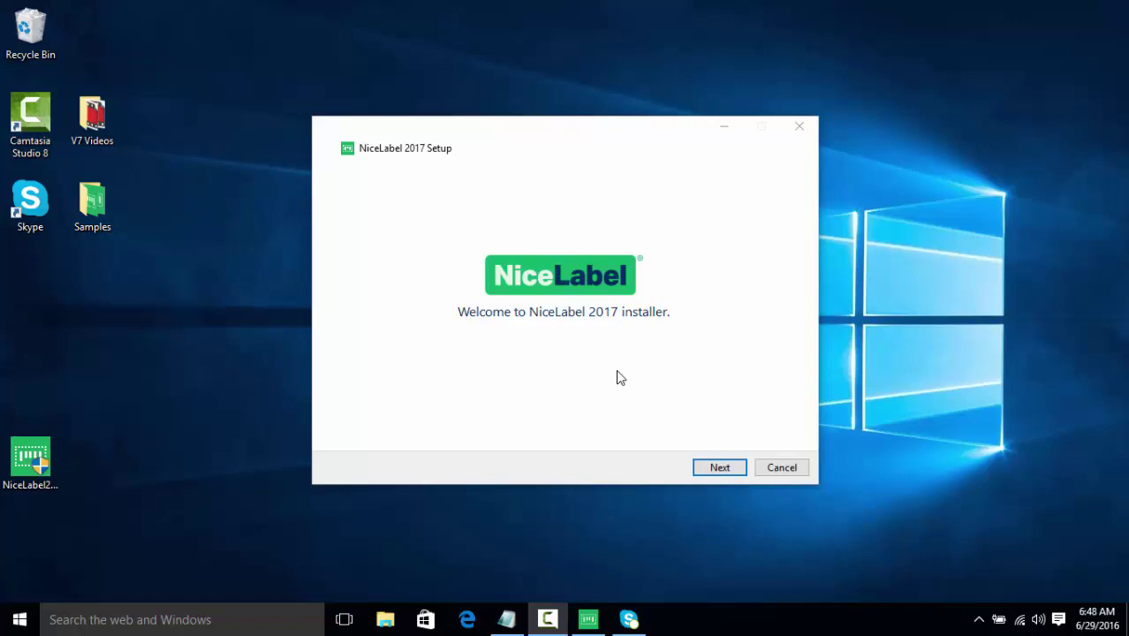
Step: Pass the Welcome page and tick 'I accept the terms of the License Agreement' to continue
click(731, 467)
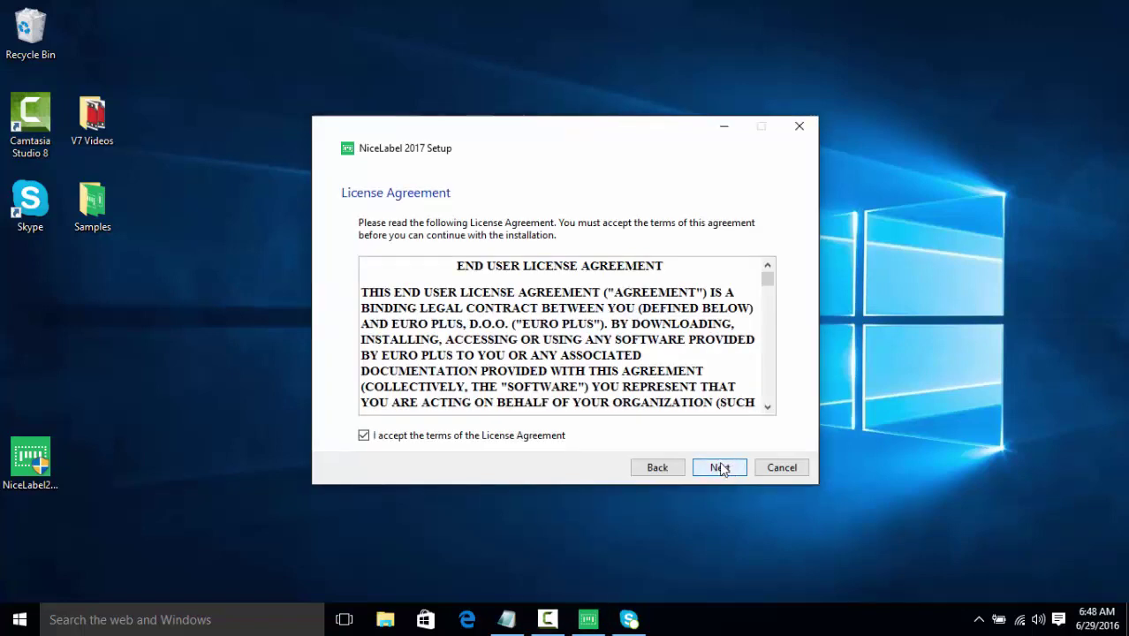
click(380, 439)
click(381, 439)
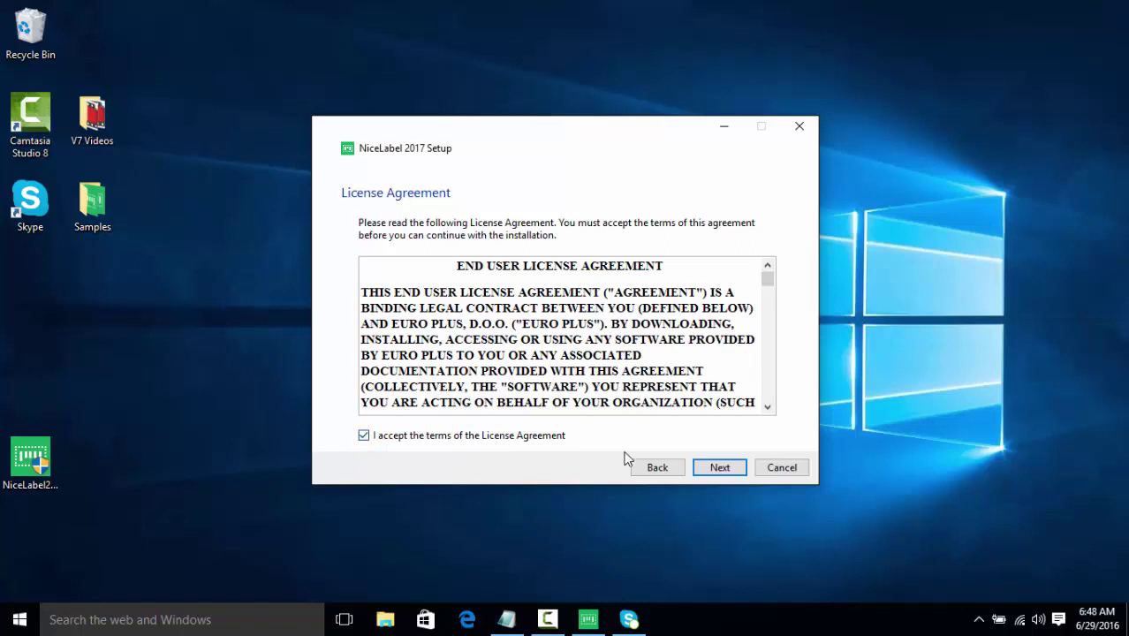
click(714, 473)
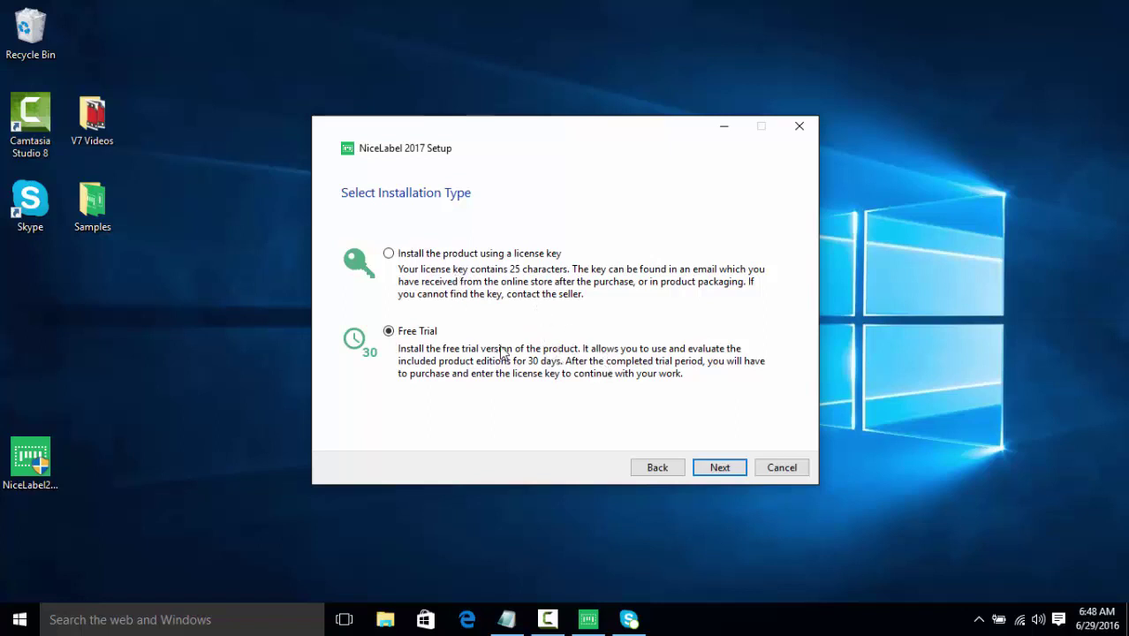
Step: Keep Free Trial and the default options, then enter the service account password
click(707, 471)
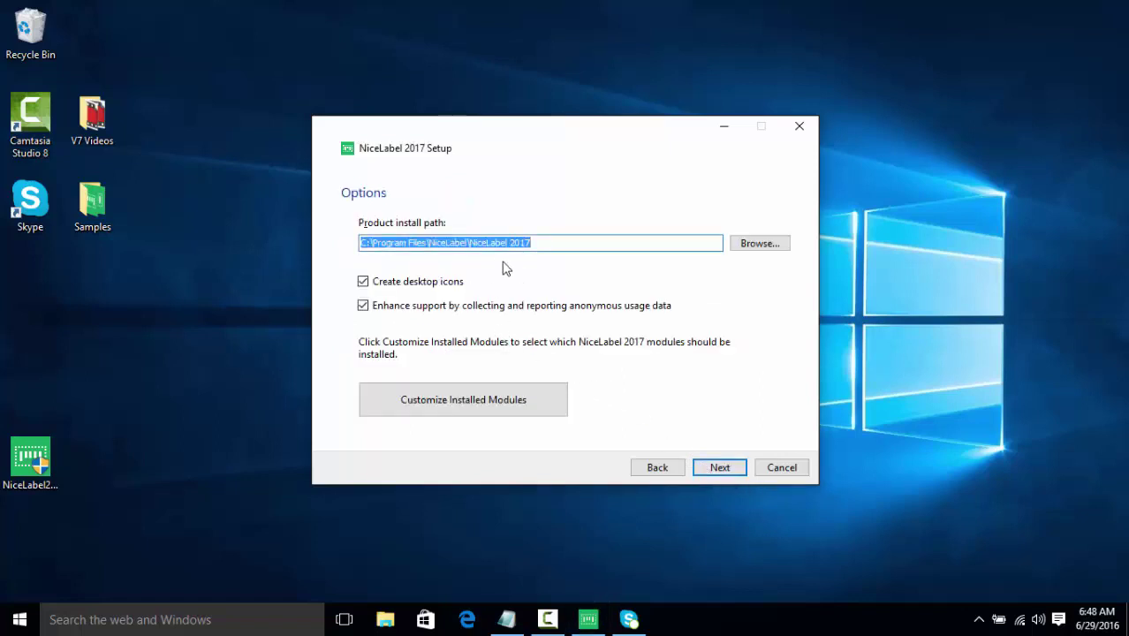
click(716, 467)
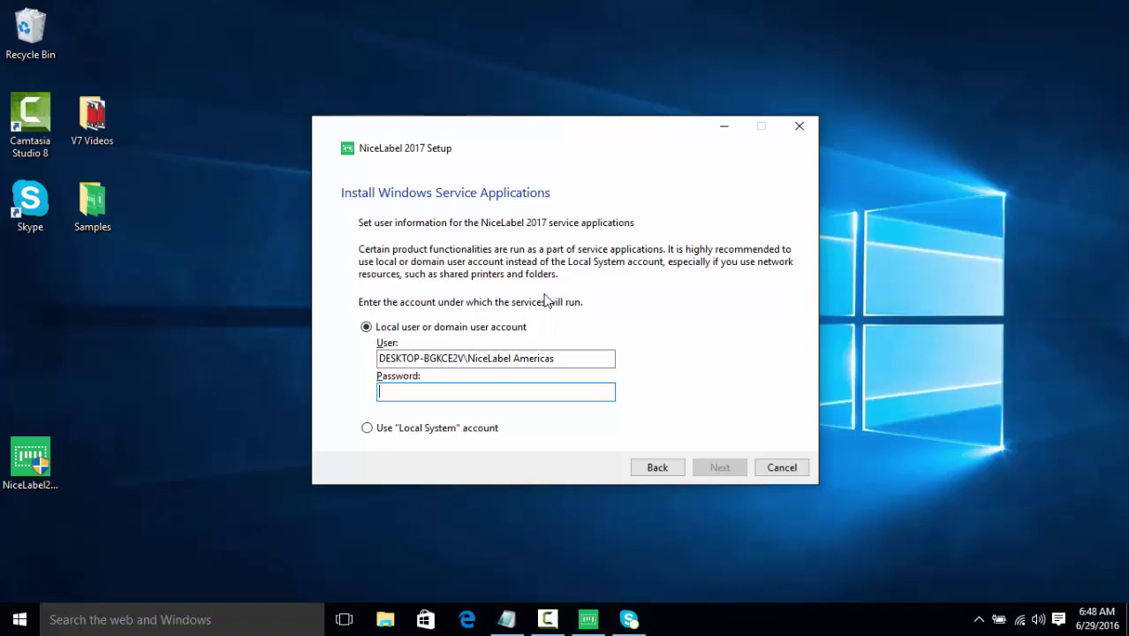
text(123)
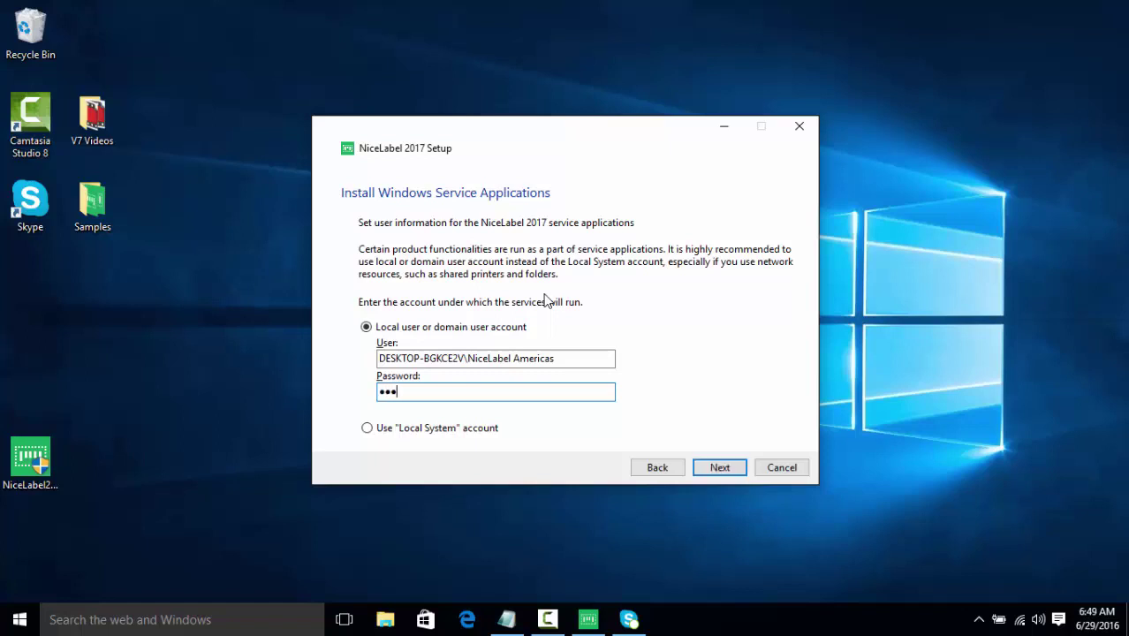
text(4)
click(717, 464)
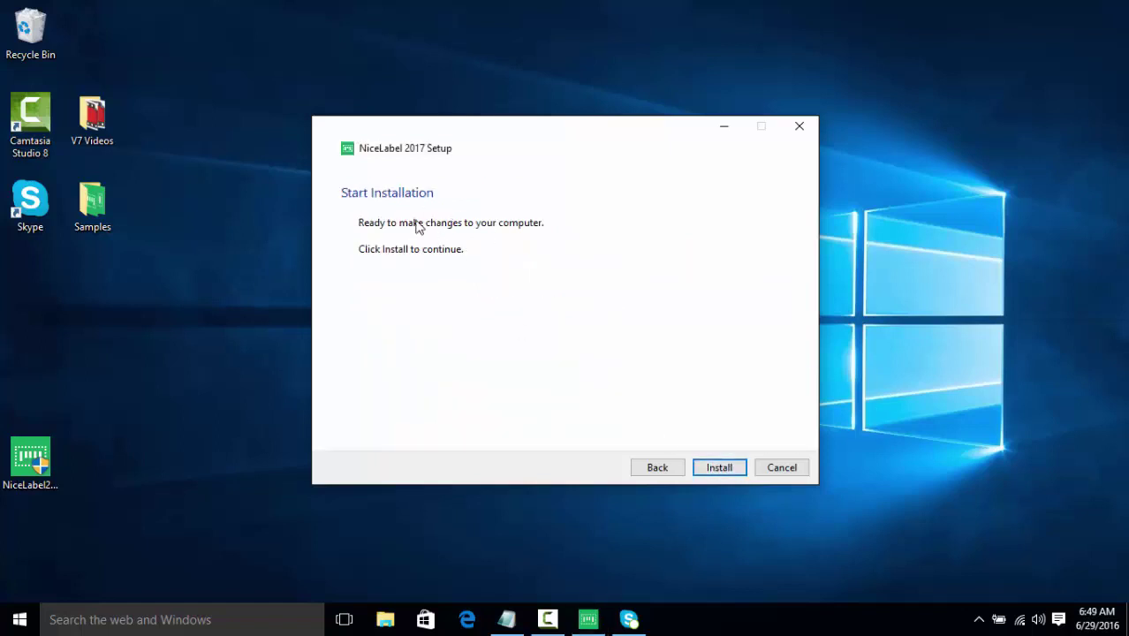
Step: Start the NiceLabel 2017 installation and let it run to the Setup Done page
click(716, 465)
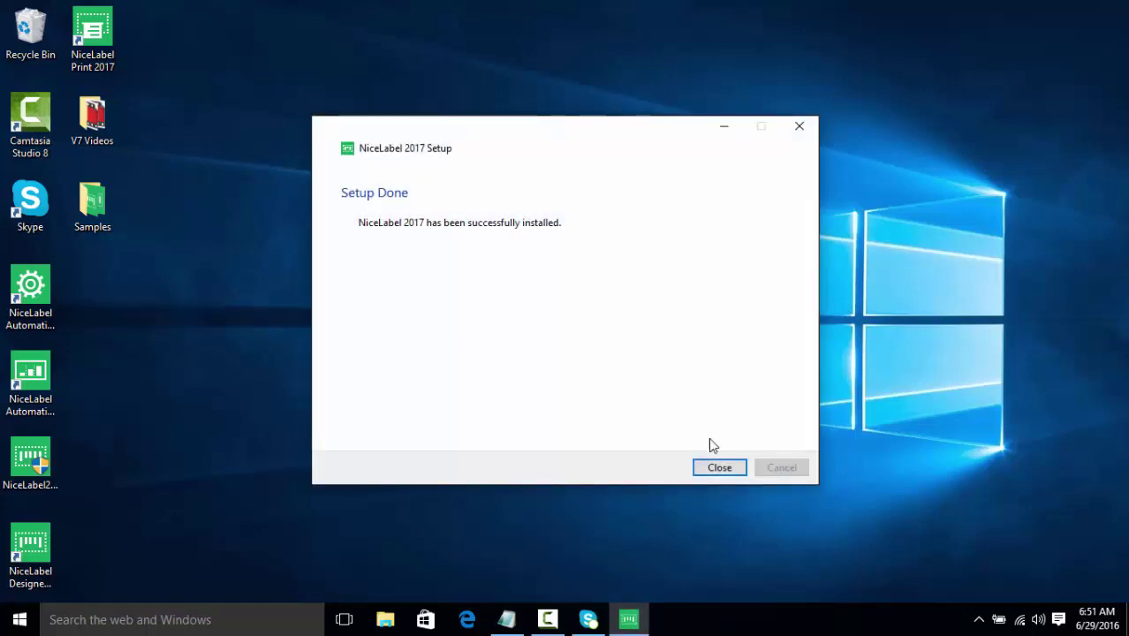
Step: Close setup, launch NiceLabel Designer, and continue the free trial at the Express level
click(713, 467)
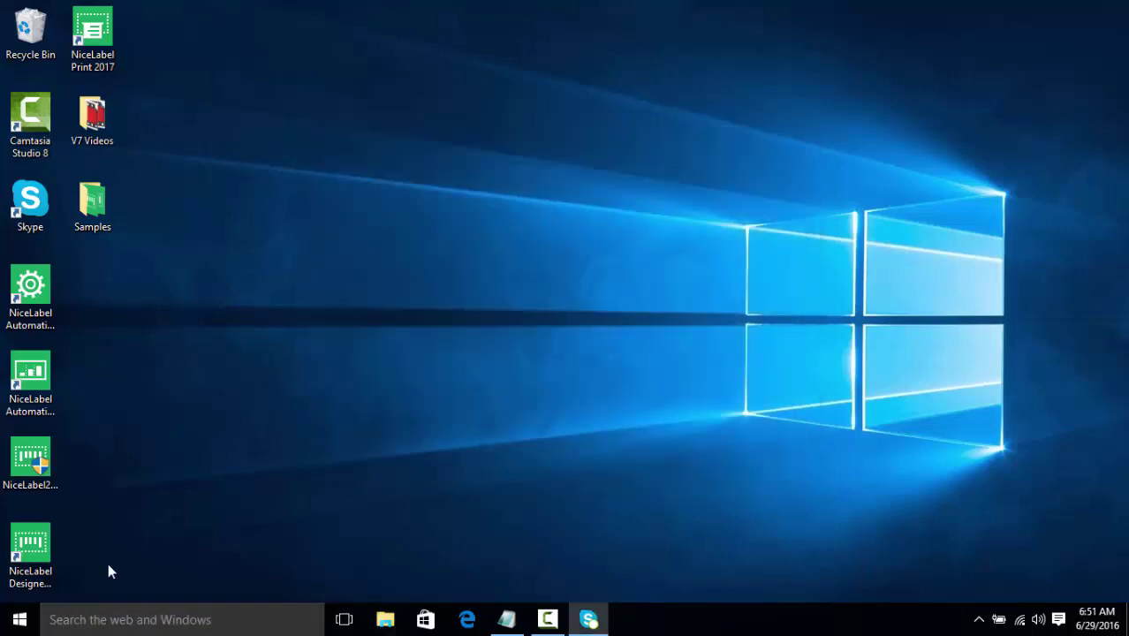
double_click(37, 559)
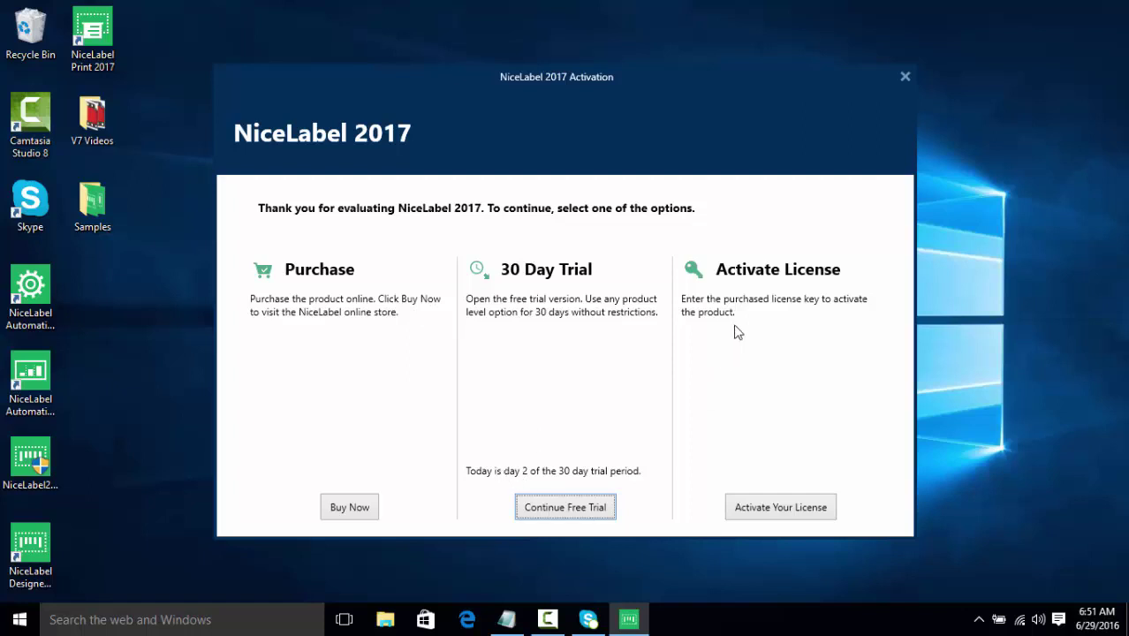
click(531, 508)
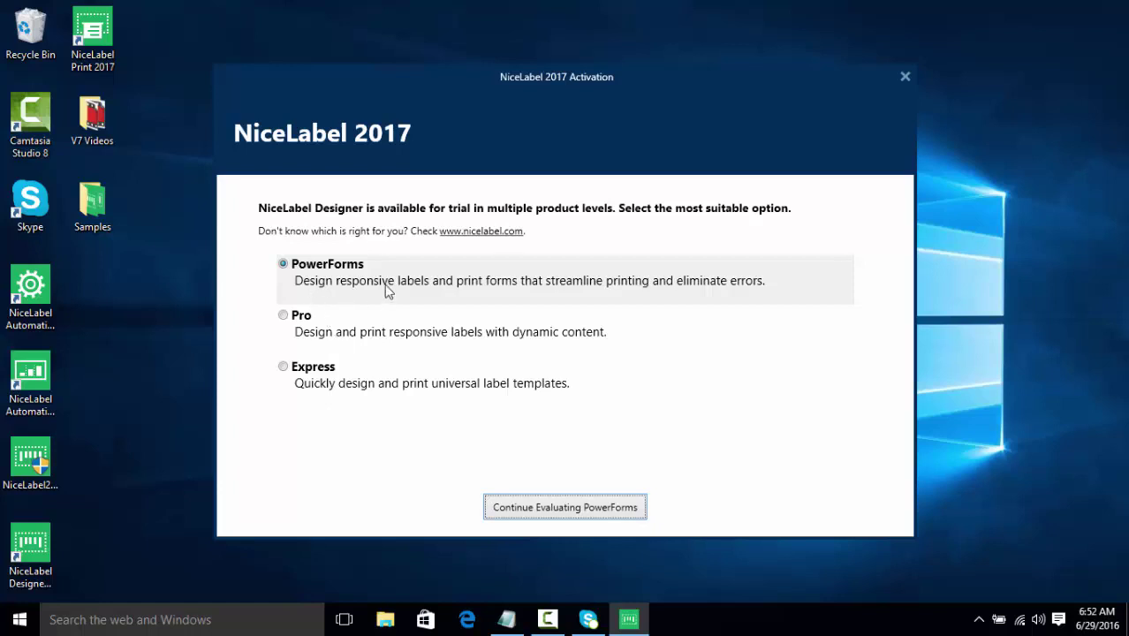
click(391, 377)
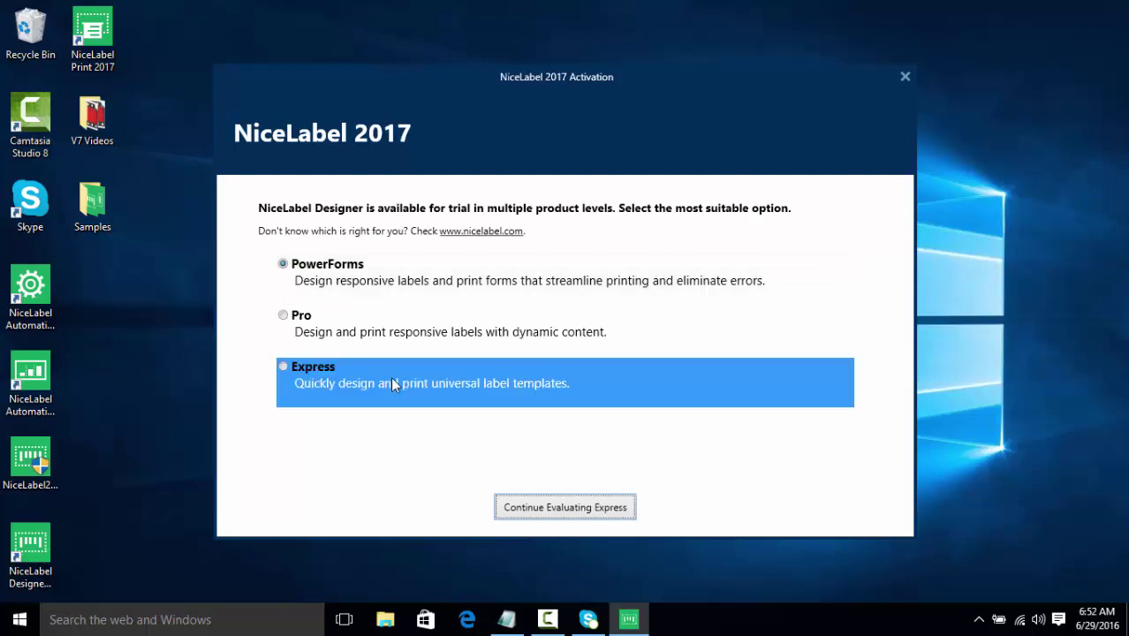
Step: Continue evaluating Express and create a new blank label through the setup wizard
click(511, 501)
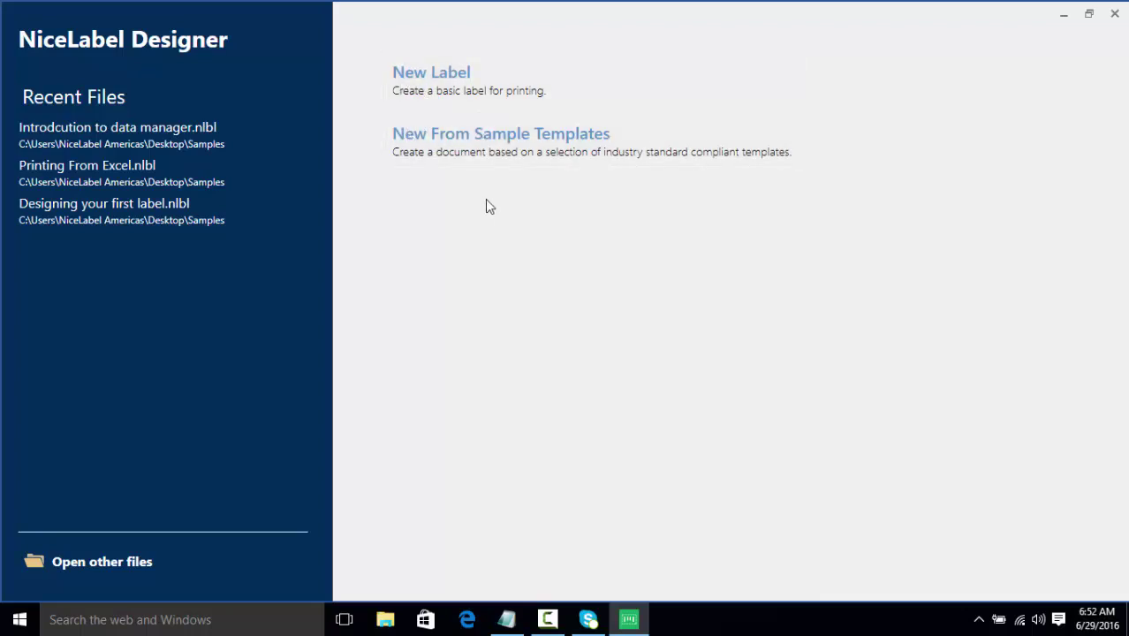
click(442, 98)
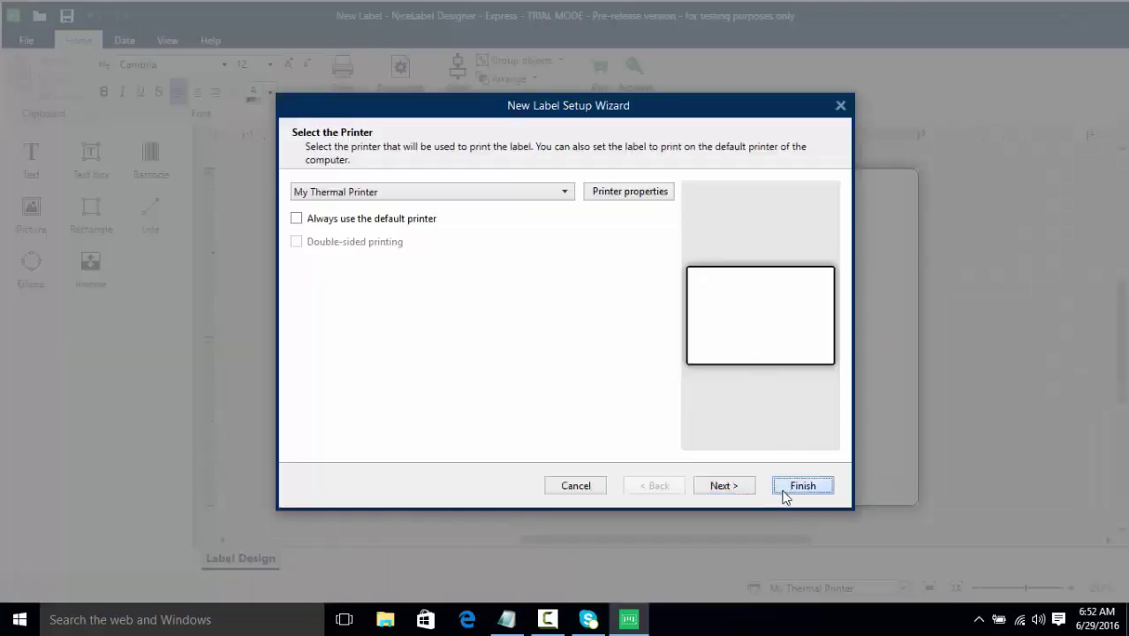
click(803, 486)
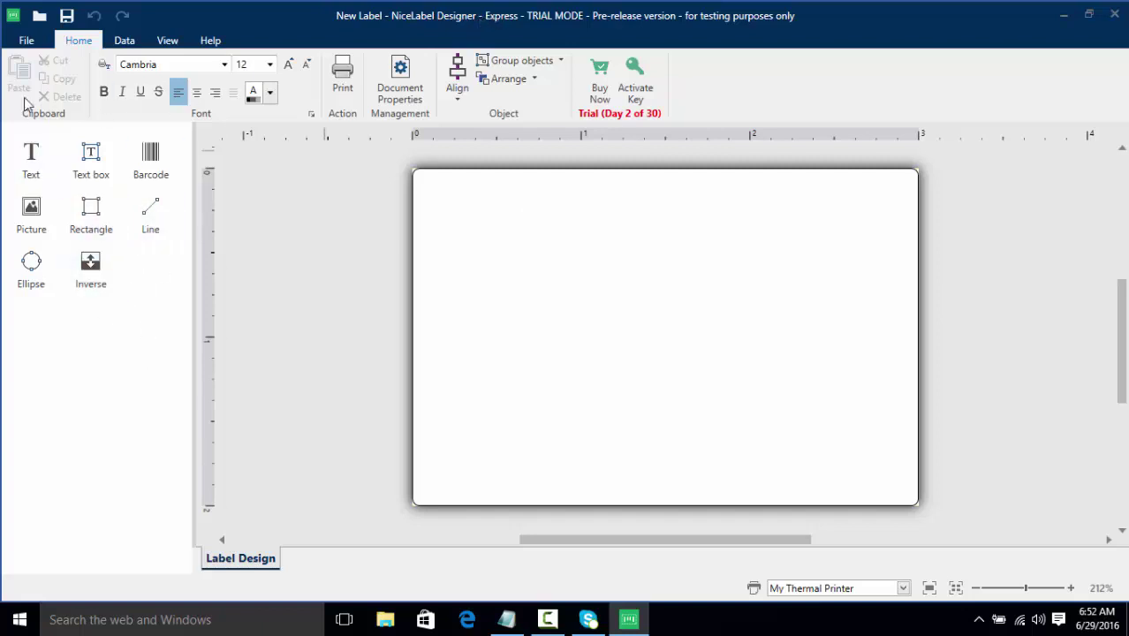
Step: Change the product level from Express to Pro on the File > About page
click(24, 44)
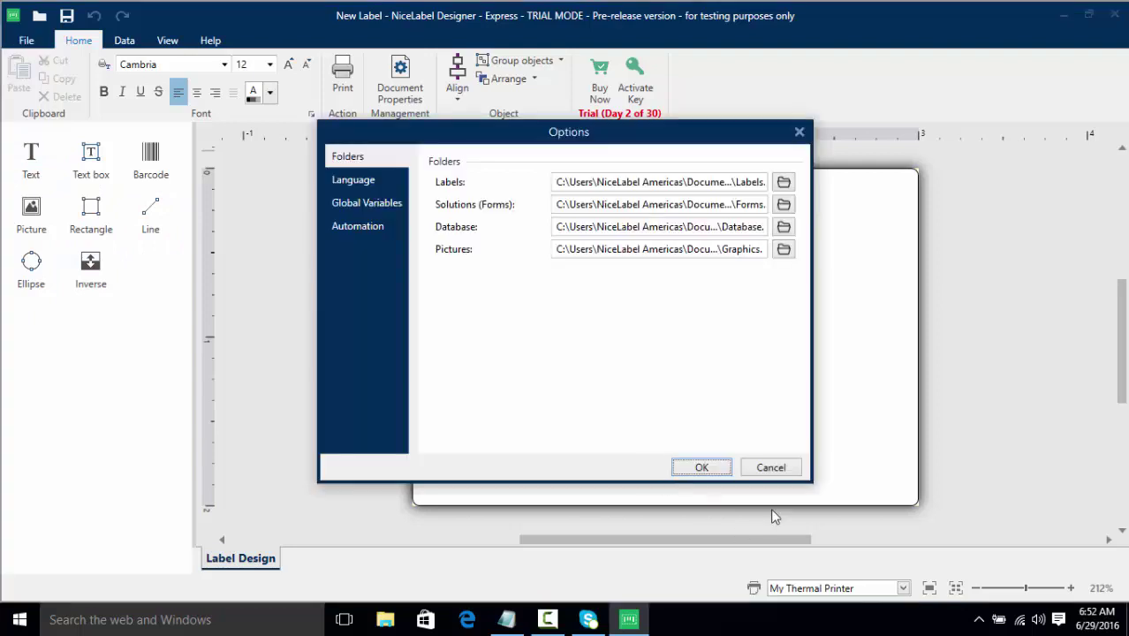
click(701, 468)
click(26, 40)
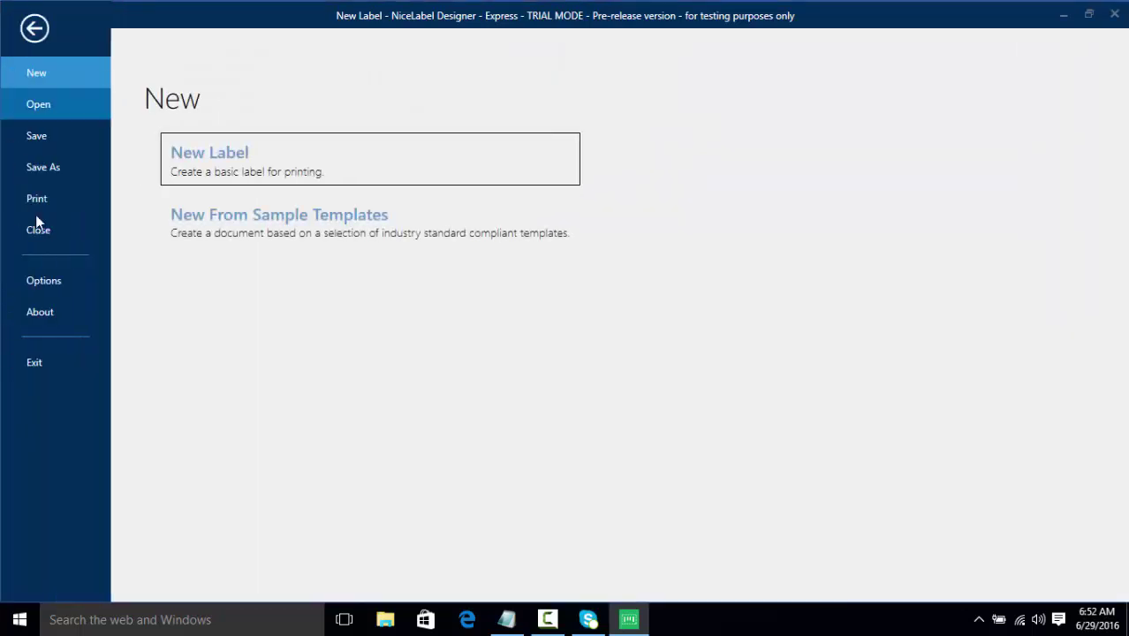
click(35, 310)
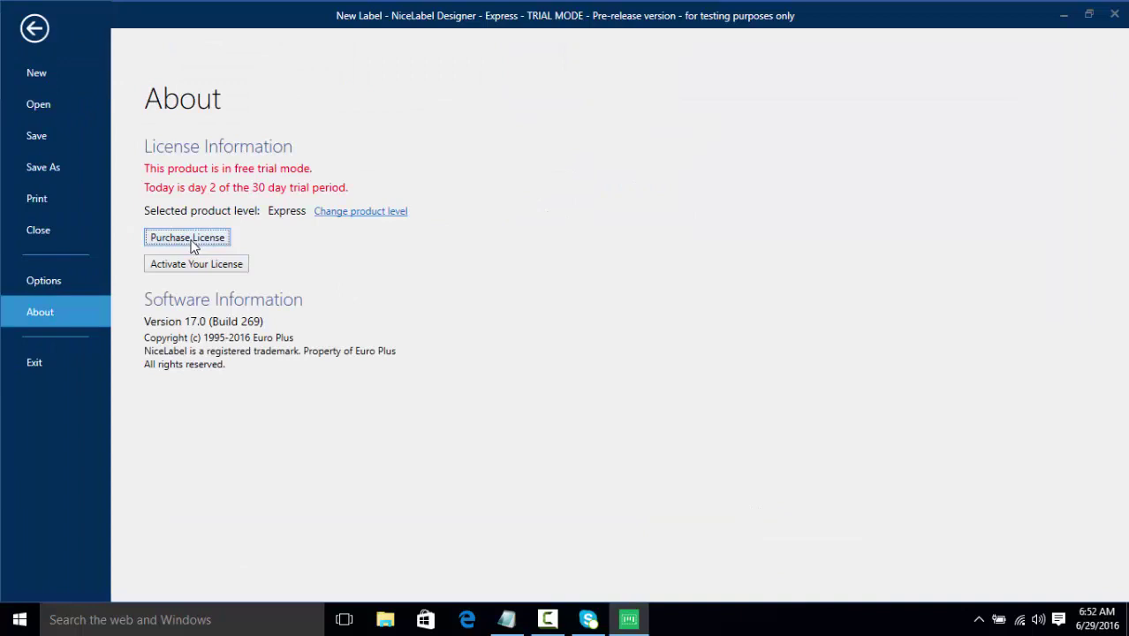
click(371, 213)
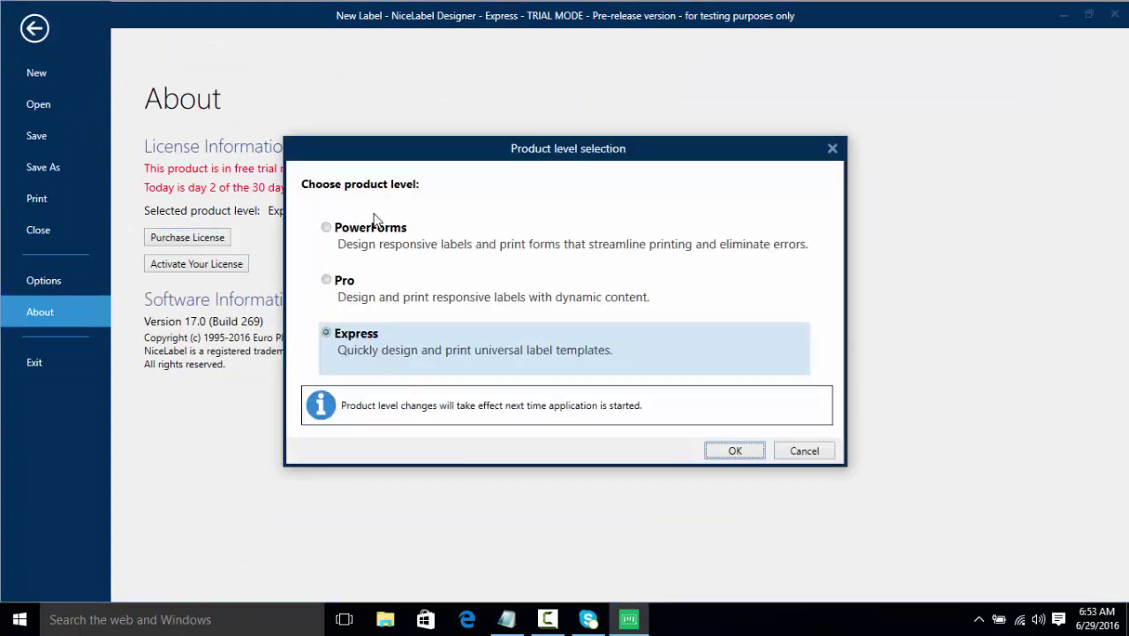
click(344, 282)
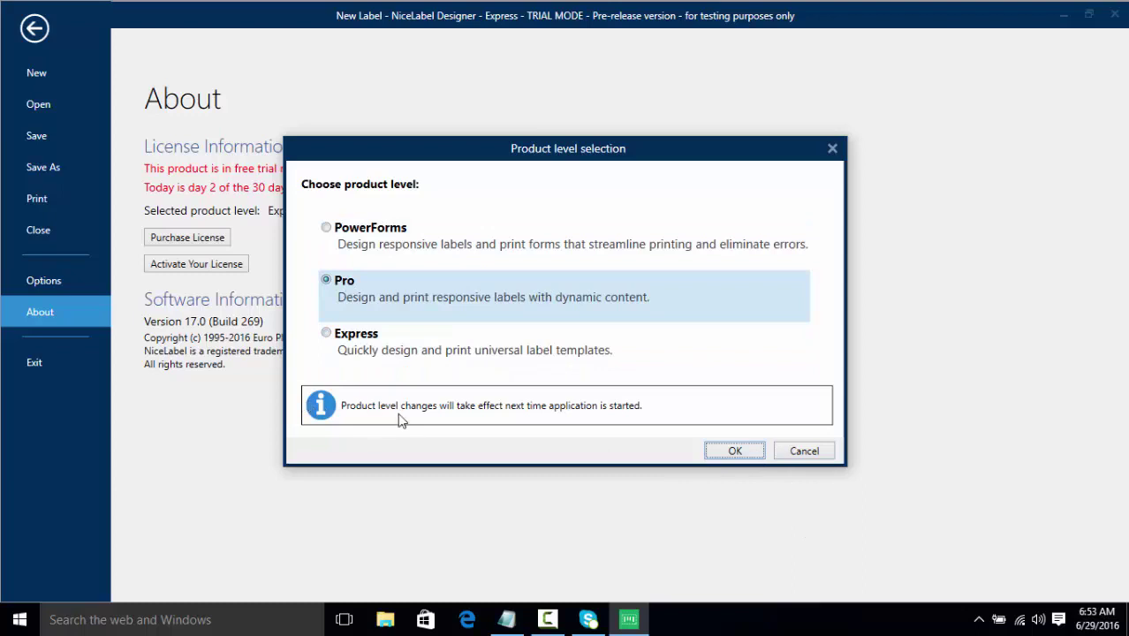
click(734, 451)
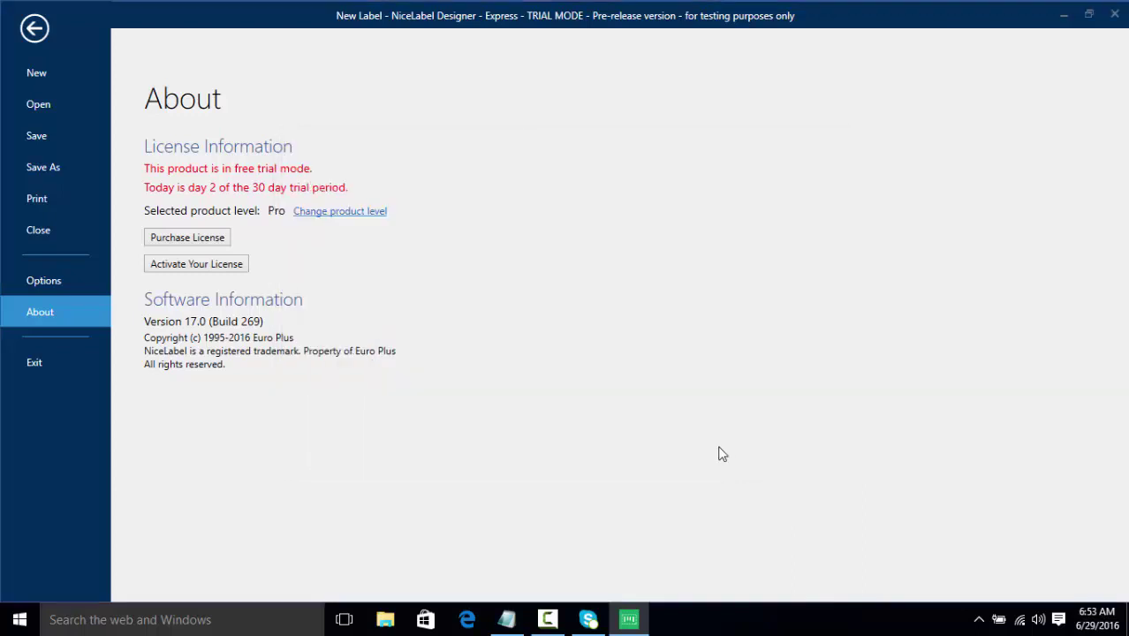
Step: Exit and relaunch Designer, continuing the free trial at the Pro level
click(51, 361)
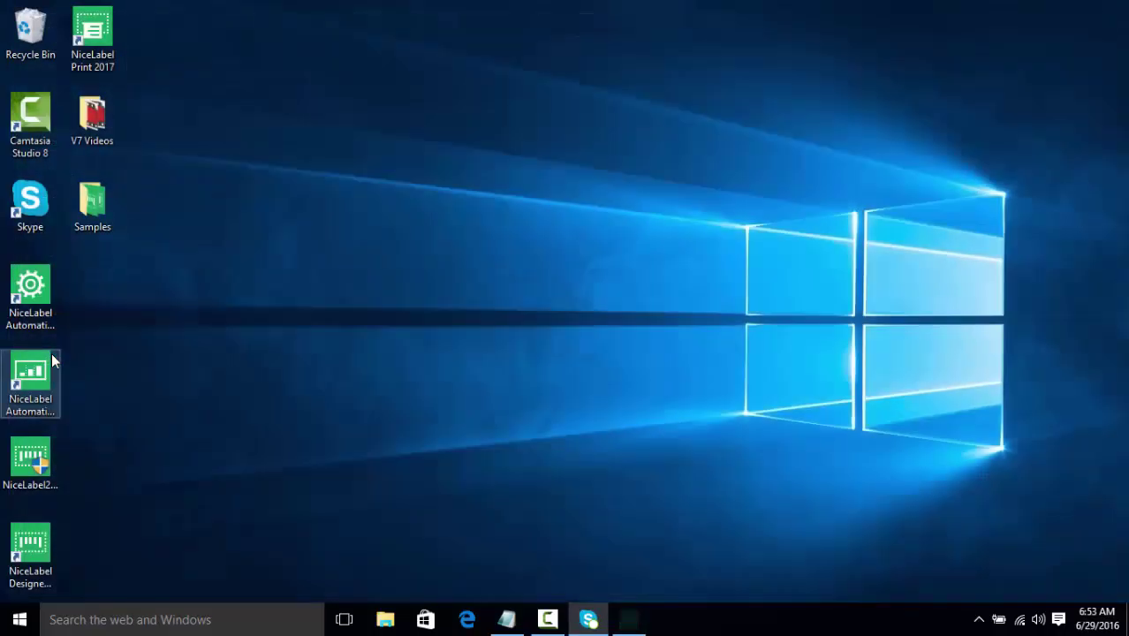
double_click(30, 550)
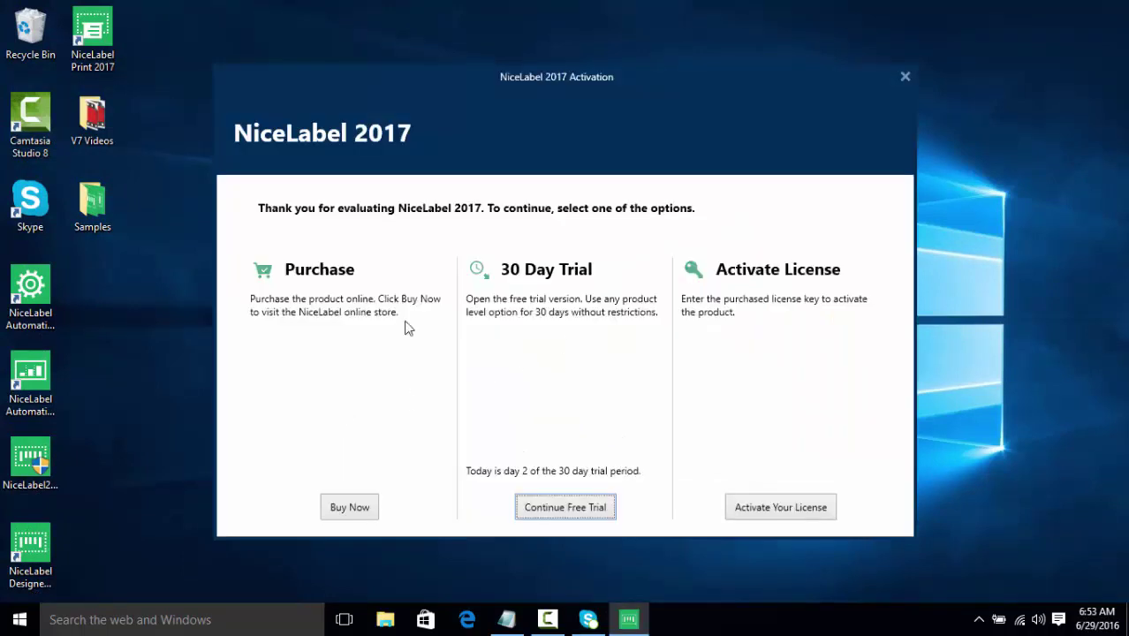
click(540, 506)
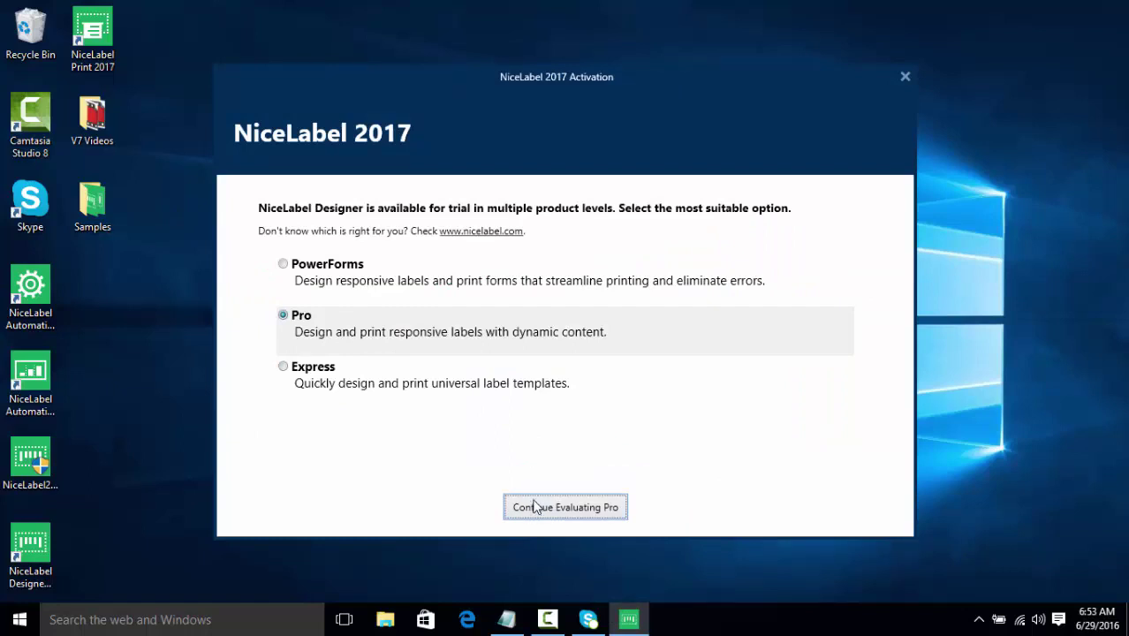
click(534, 511)
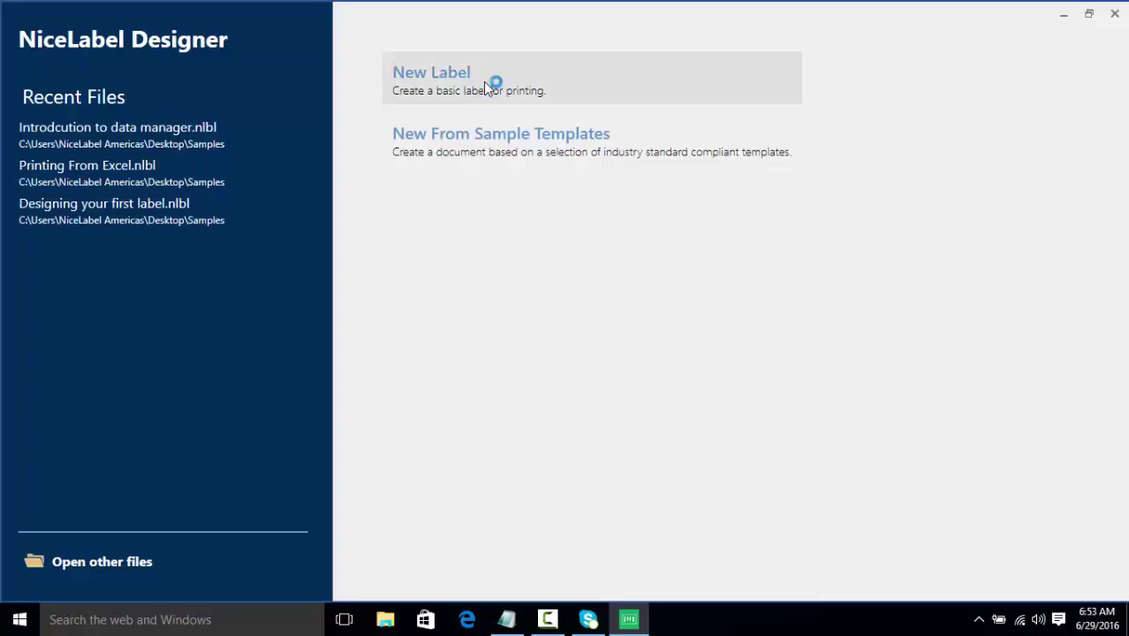
Step: Create a new blank label and enlarge the variables and databases pane
click(485, 87)
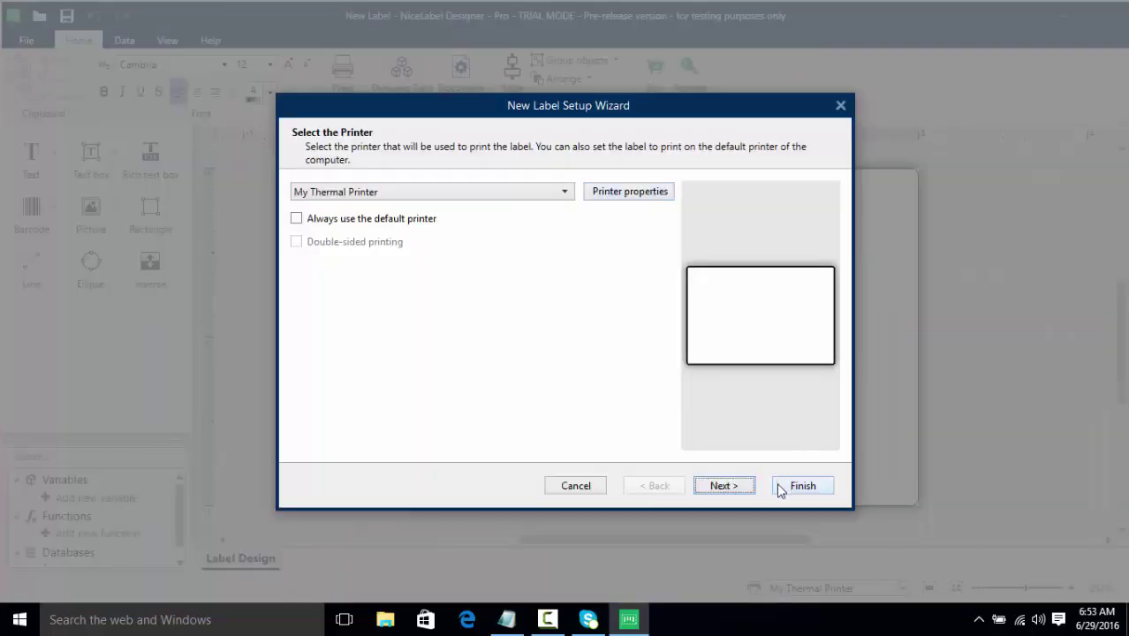
click(782, 487)
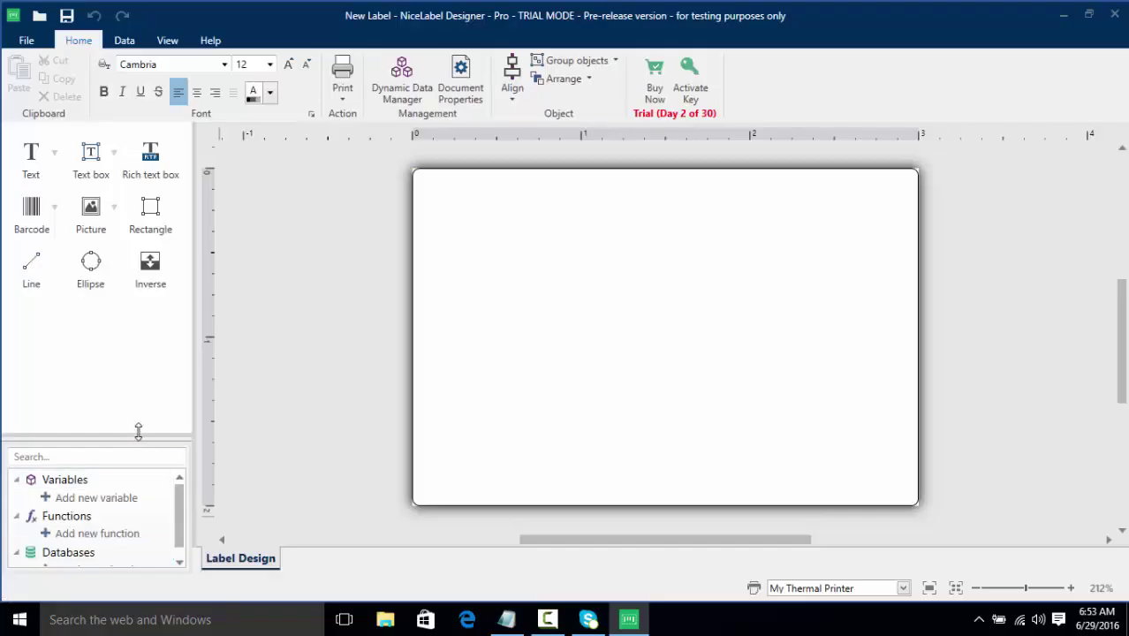
drag(138, 431, 138, 384)
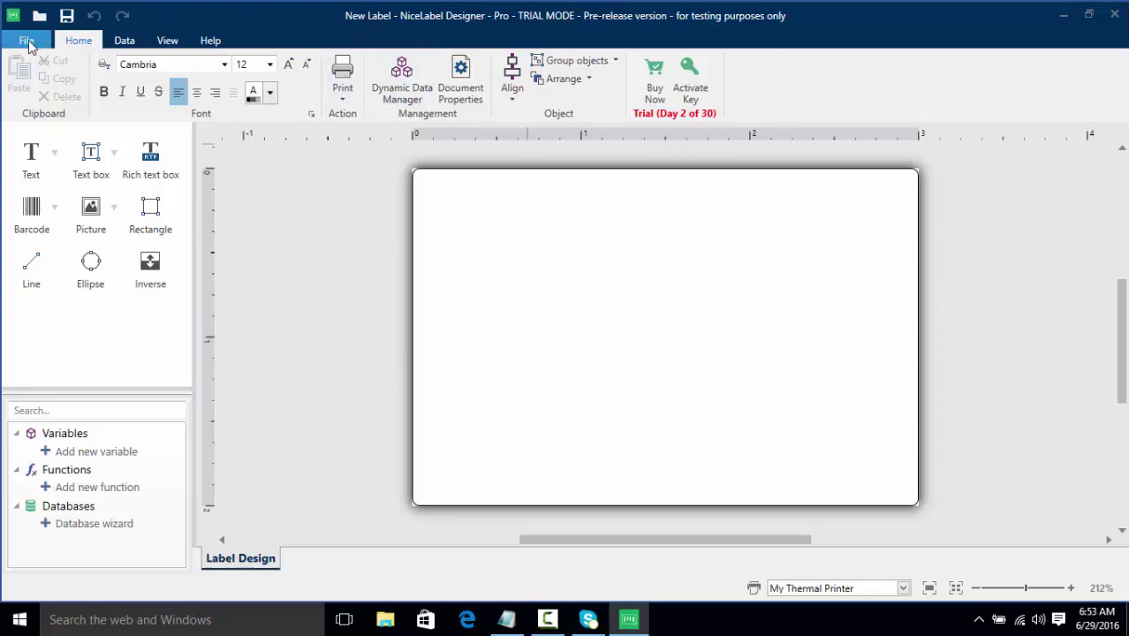
Step: Change the product level to PowerForms on the File > About page
click(27, 42)
click(59, 366)
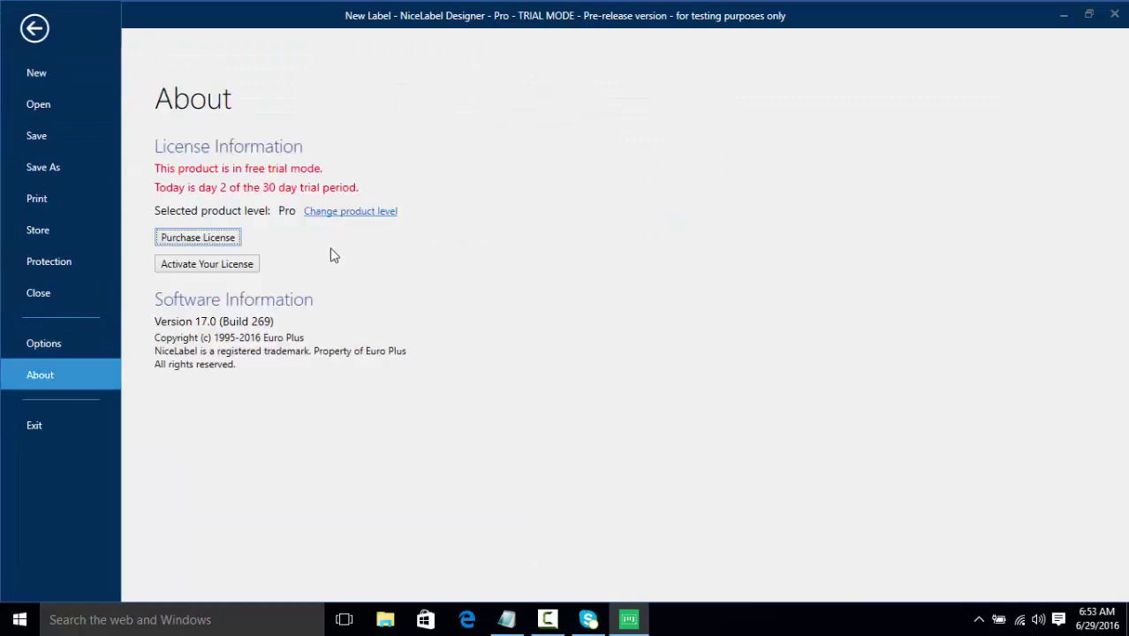
click(348, 217)
click(396, 251)
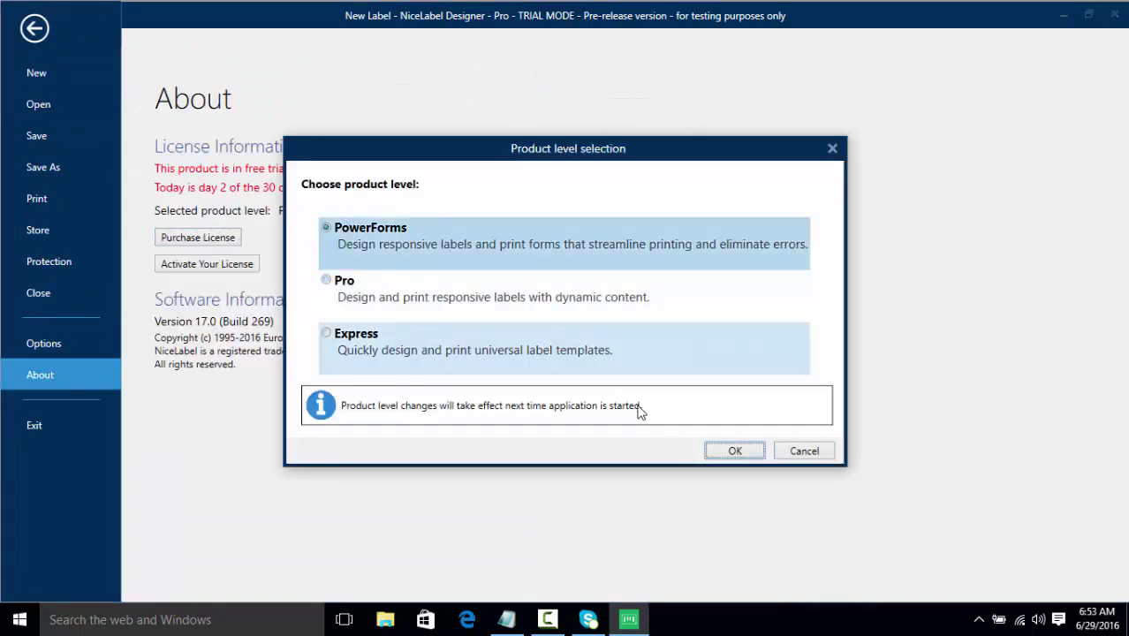
click(737, 451)
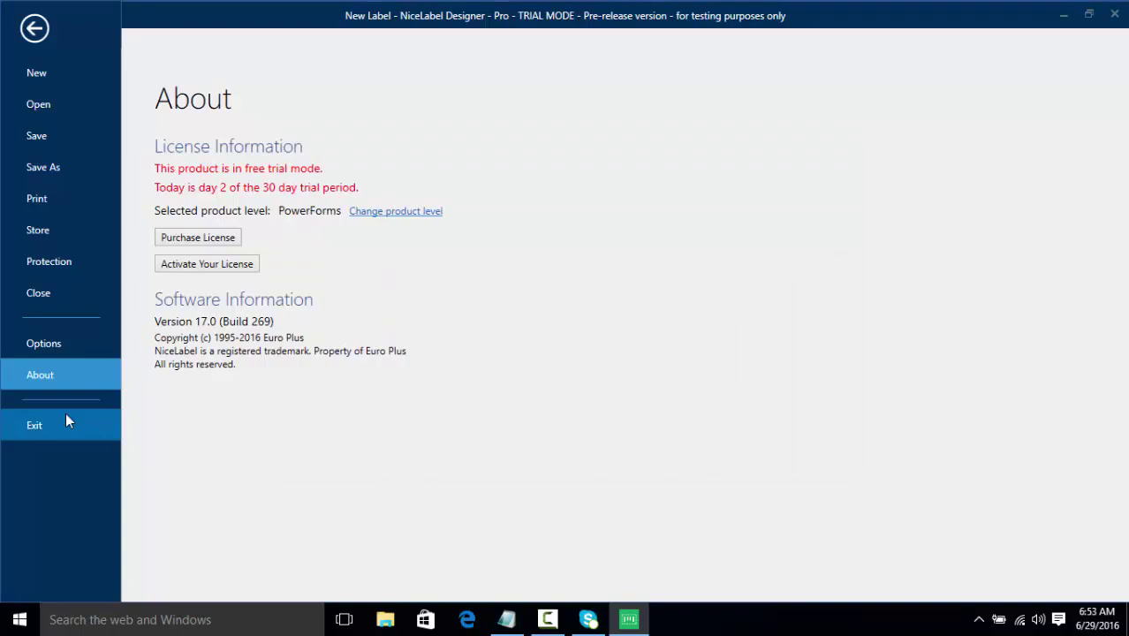
Step: Restart Designer, continue evaluating PowerForms, and begin a new label
click(35, 426)
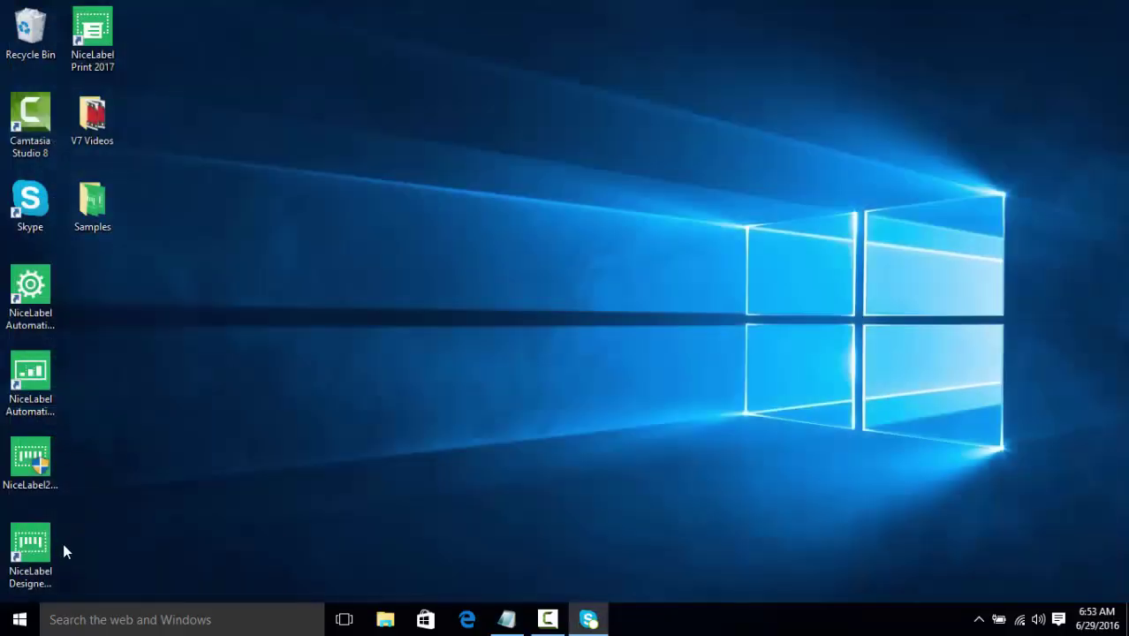
double_click(54, 545)
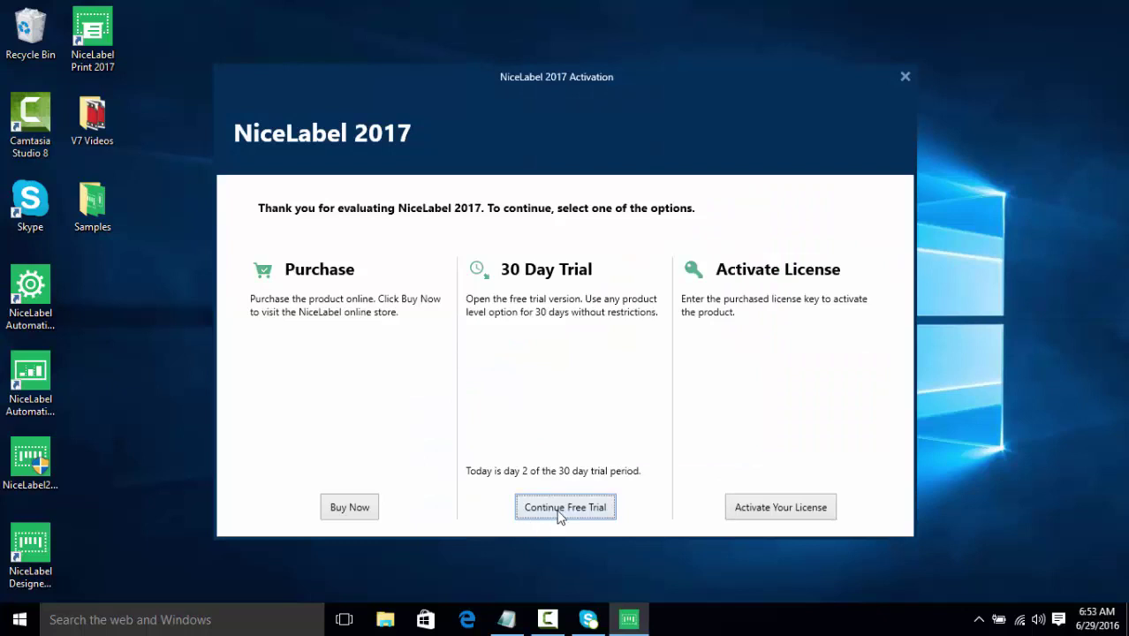
click(560, 512)
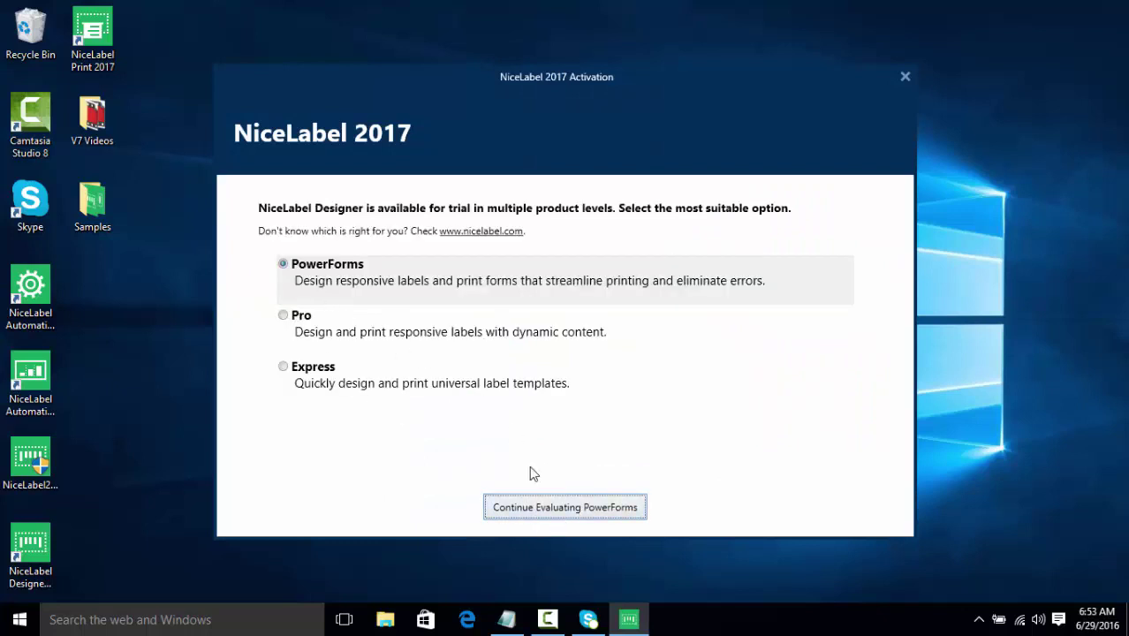
click(533, 508)
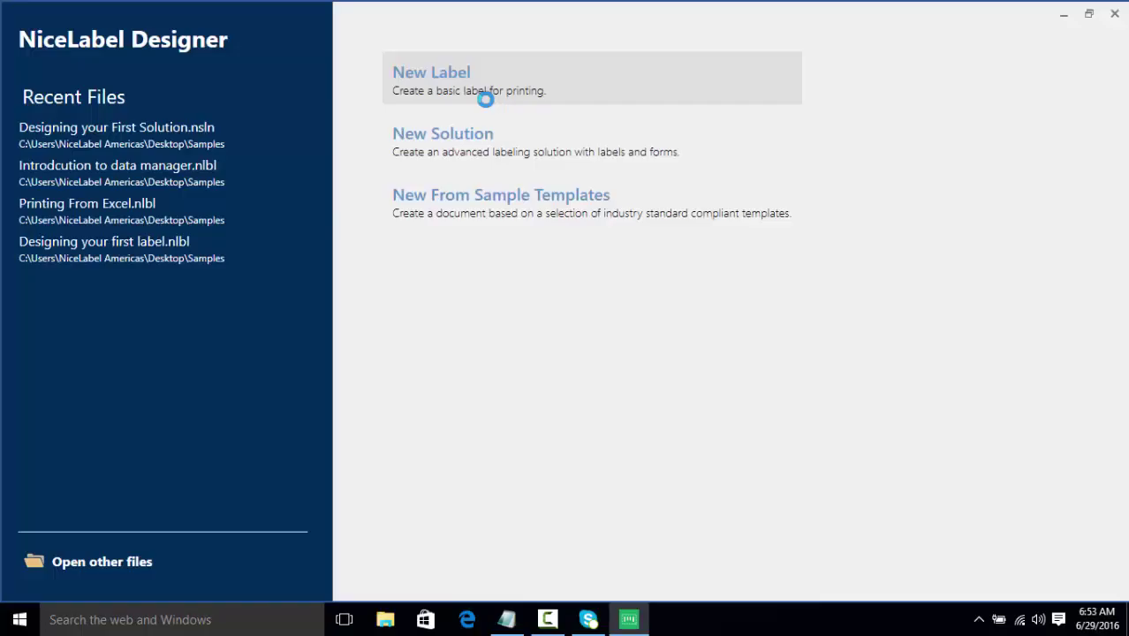
click(485, 99)
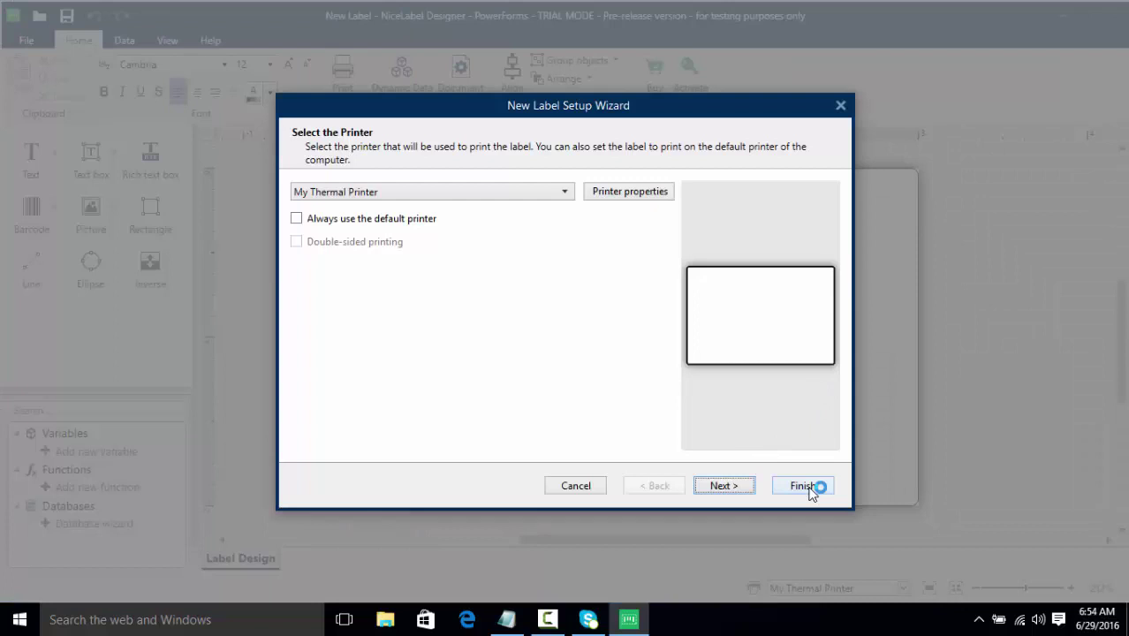
Step: Finish the new label, then paste the licence key copied from Notepad into the activation form
click(810, 488)
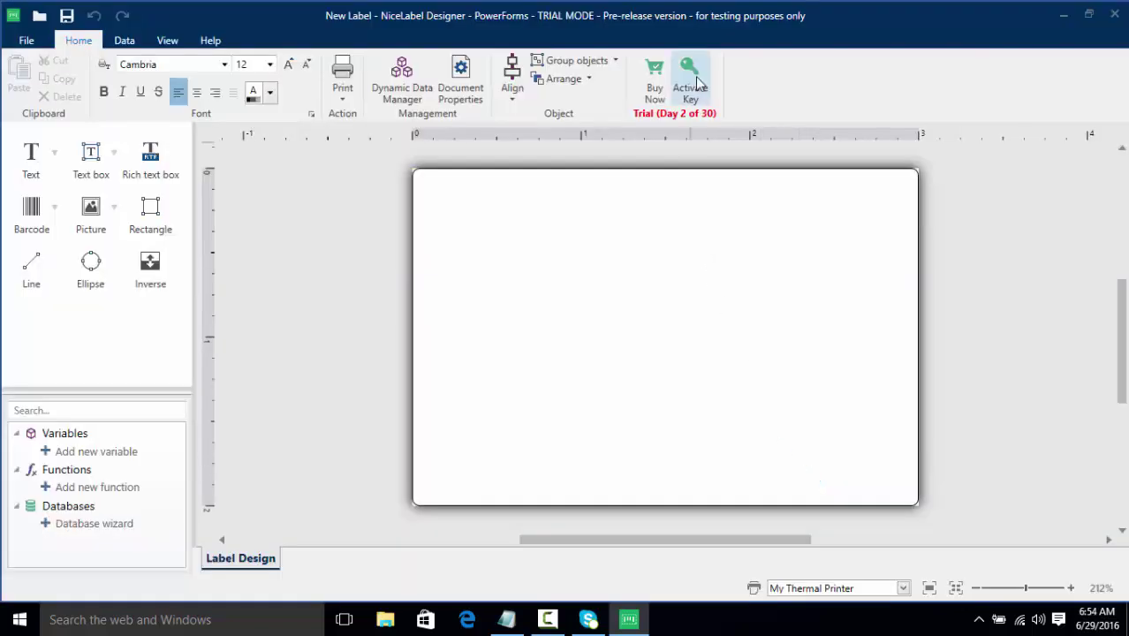
click(691, 80)
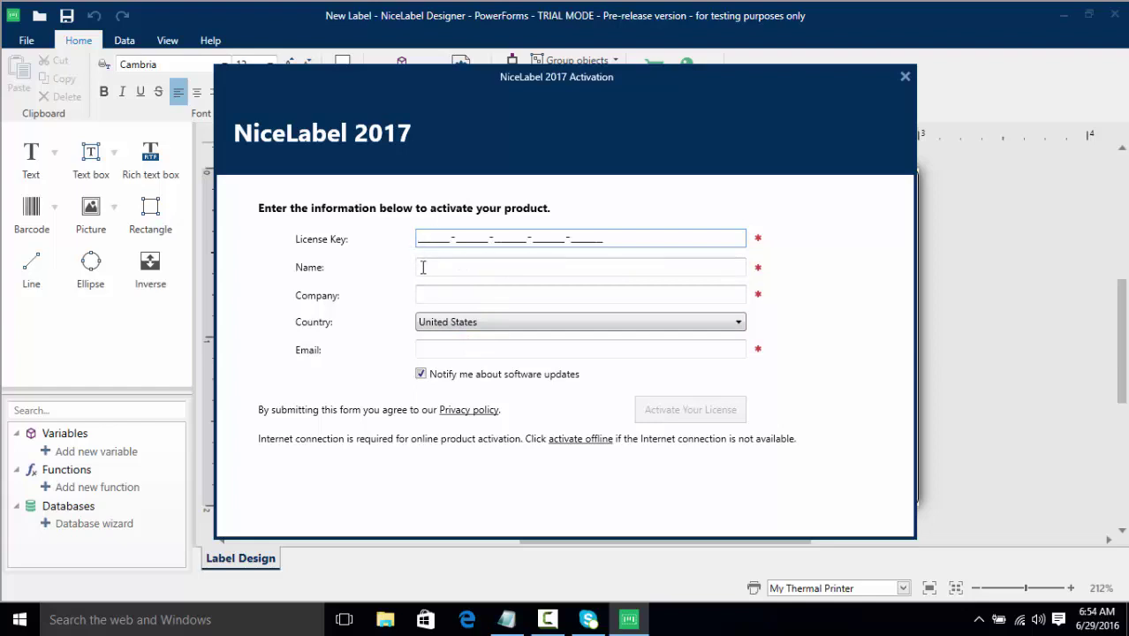
click(523, 621)
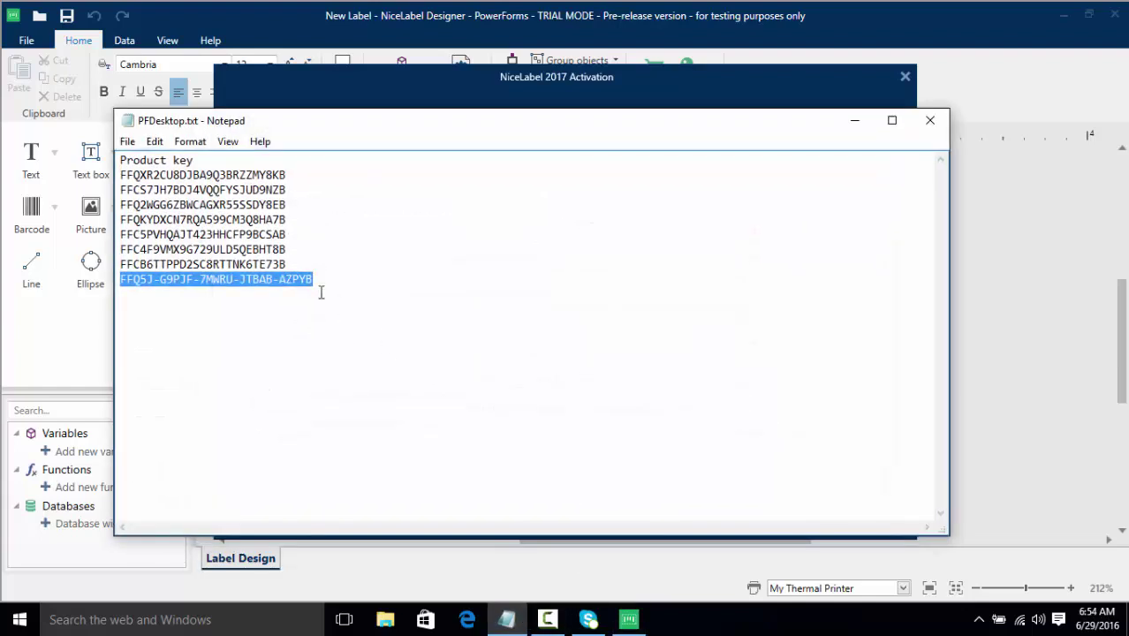
right_click(310, 281)
click(341, 334)
click(855, 122)
click(513, 236)
key(ctrl+v)
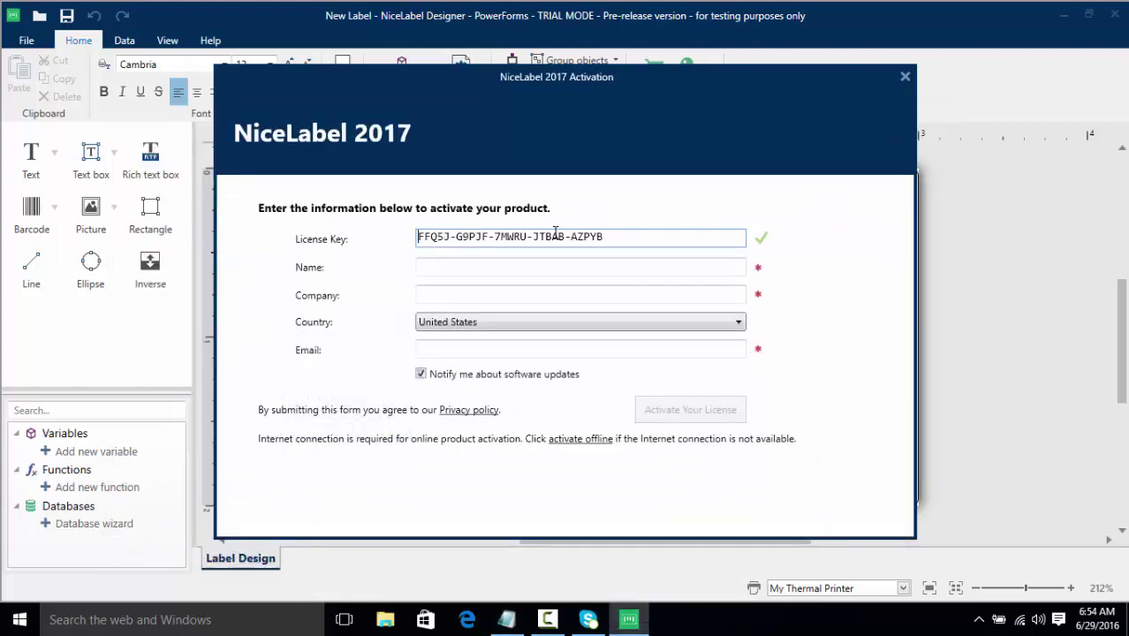
Step: Enter the owner's name and start typing the company name
click(613, 271)
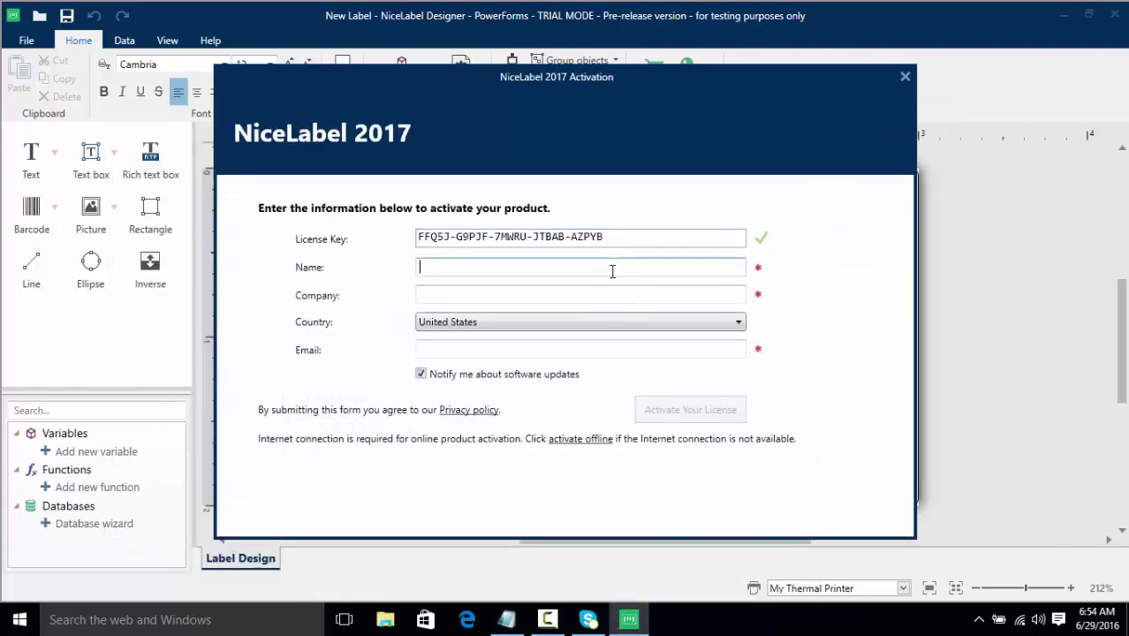
key(Tab)
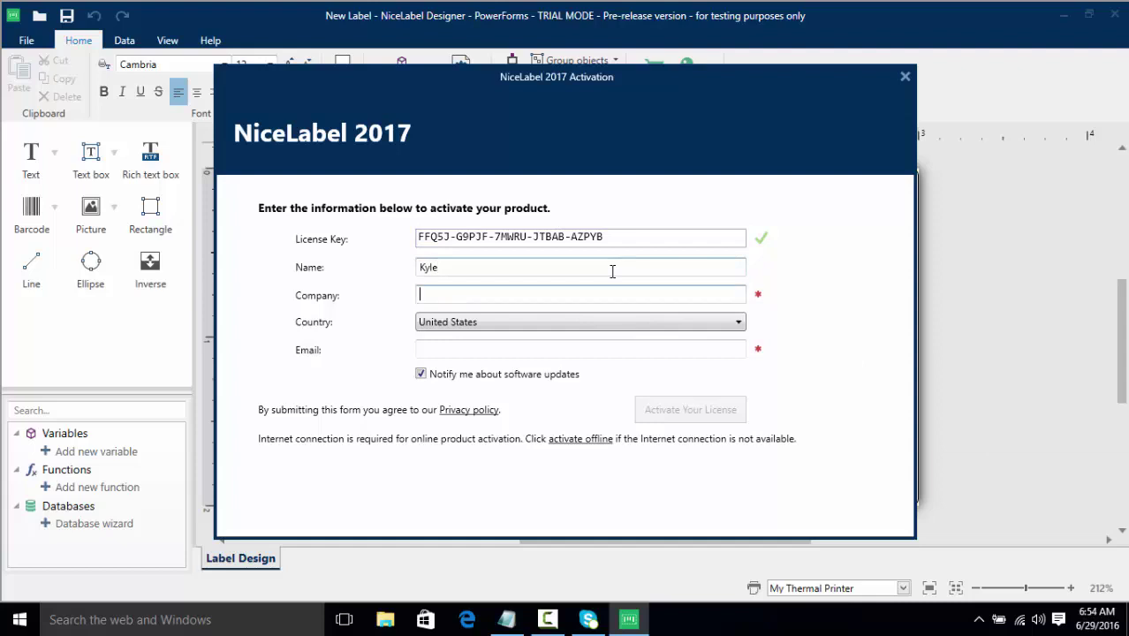
text(NA)
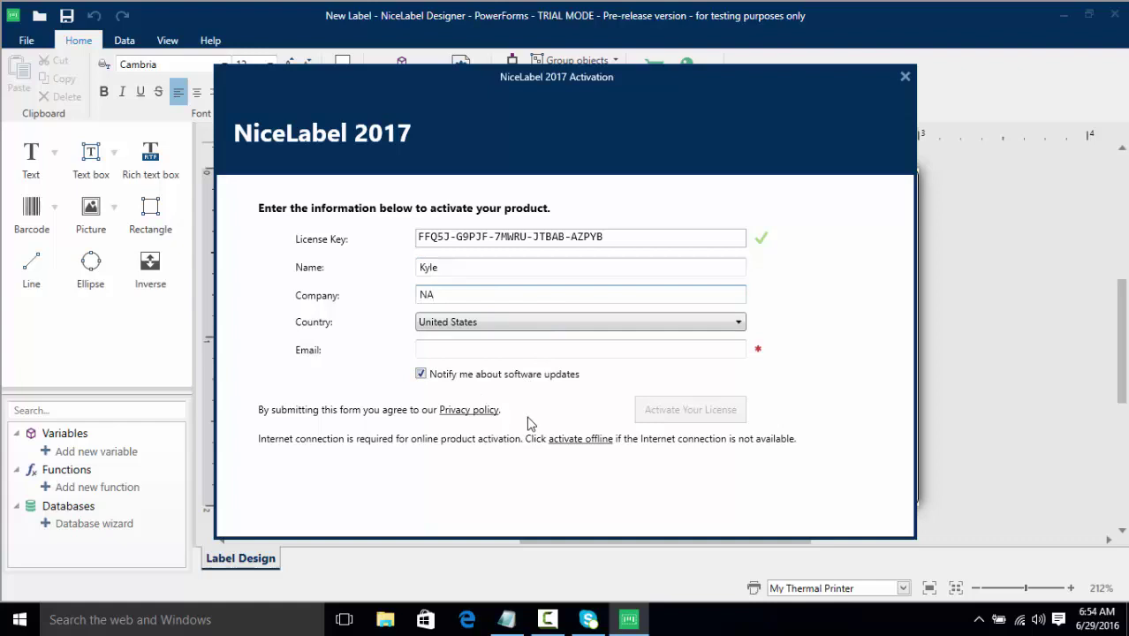
Step: Switch to offline activation and its activation code field, then close the activation form
click(583, 439)
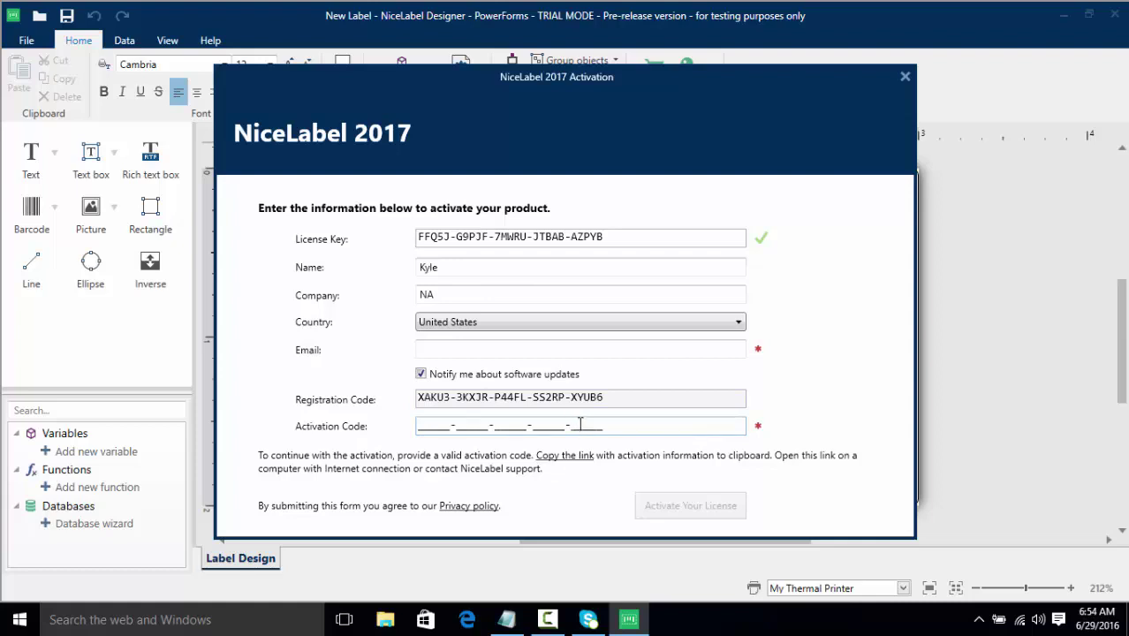
click(421, 418)
click(906, 77)
Step: Activate the PowerForms license using the pasted key plus the owner's name, company and e-mail
click(686, 94)
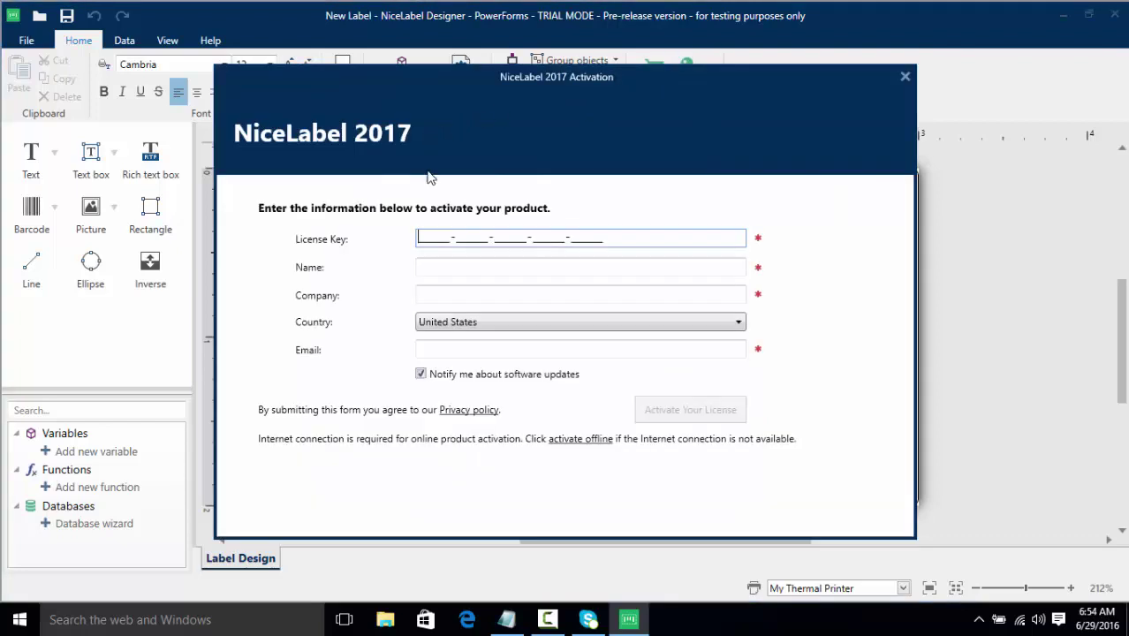
key(ctrl+v)
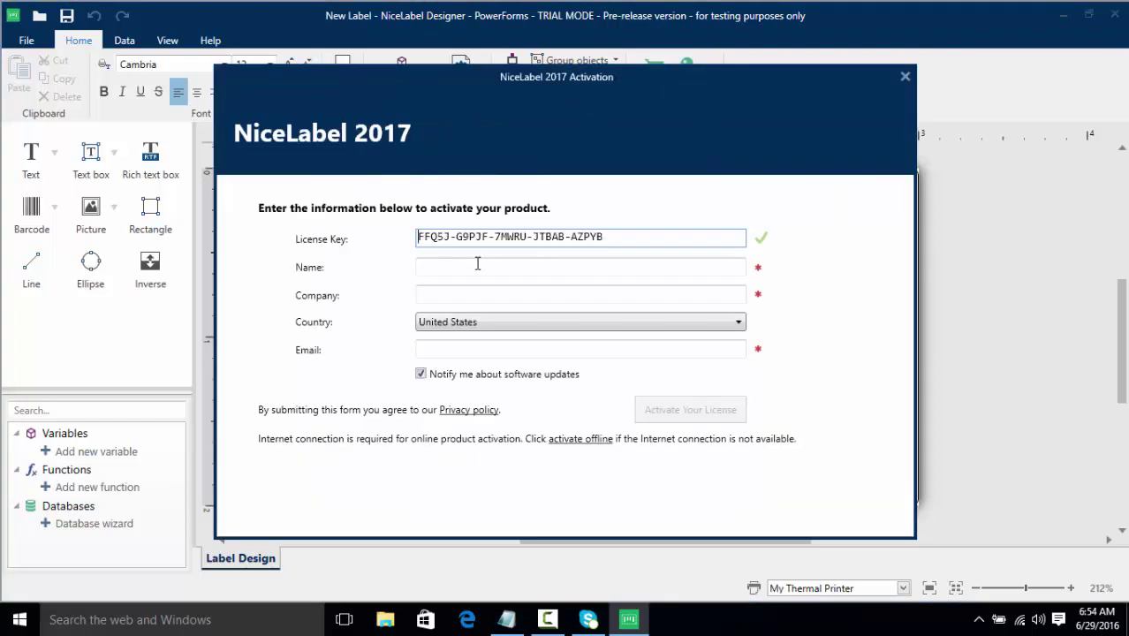
click(477, 263)
text(Kyler)
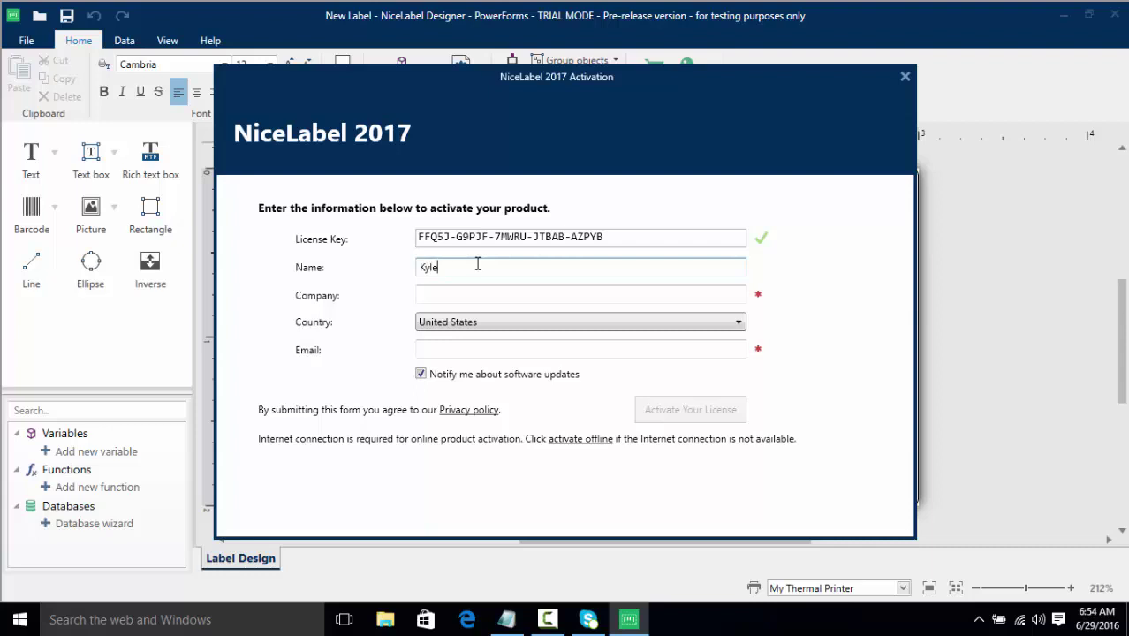
key(Tab)
text(NLA)
key(Tab)
key(Tab)
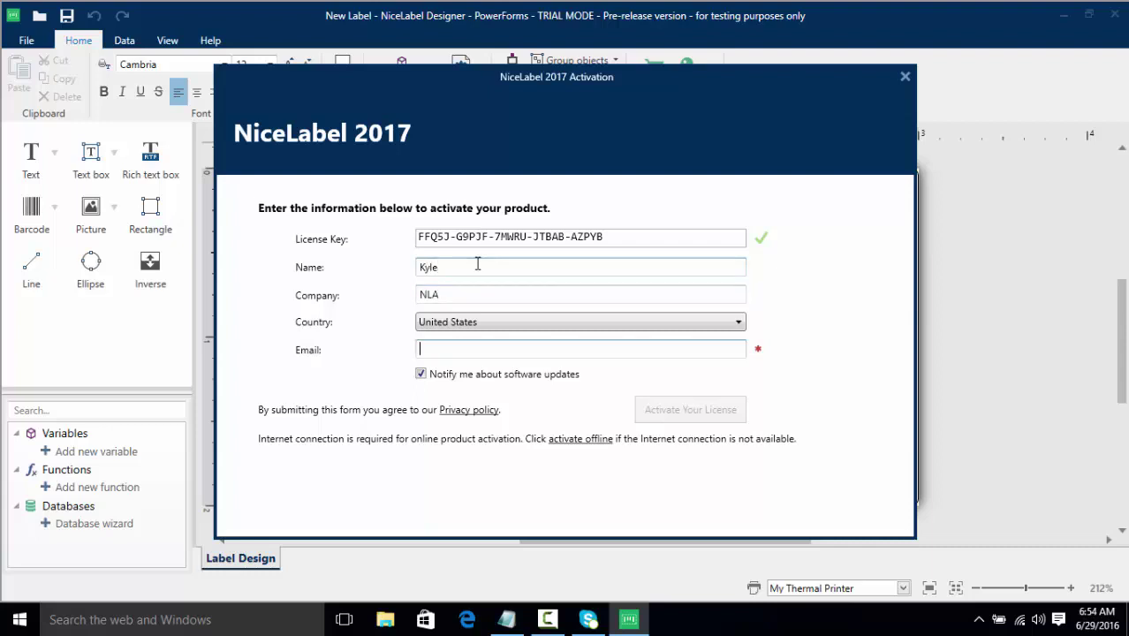
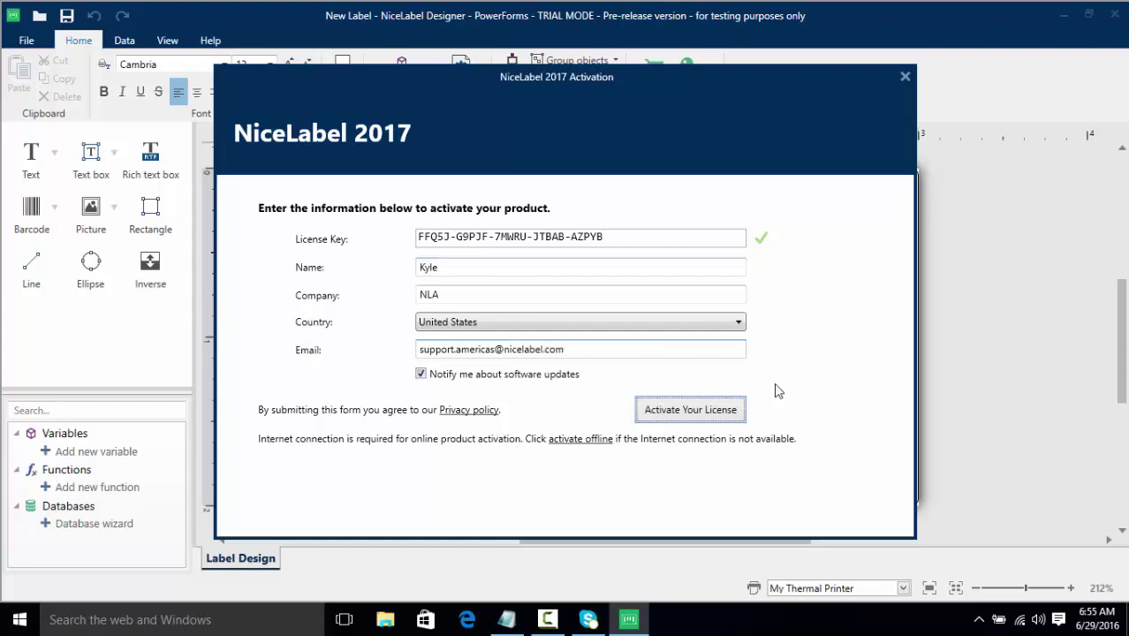
click(700, 417)
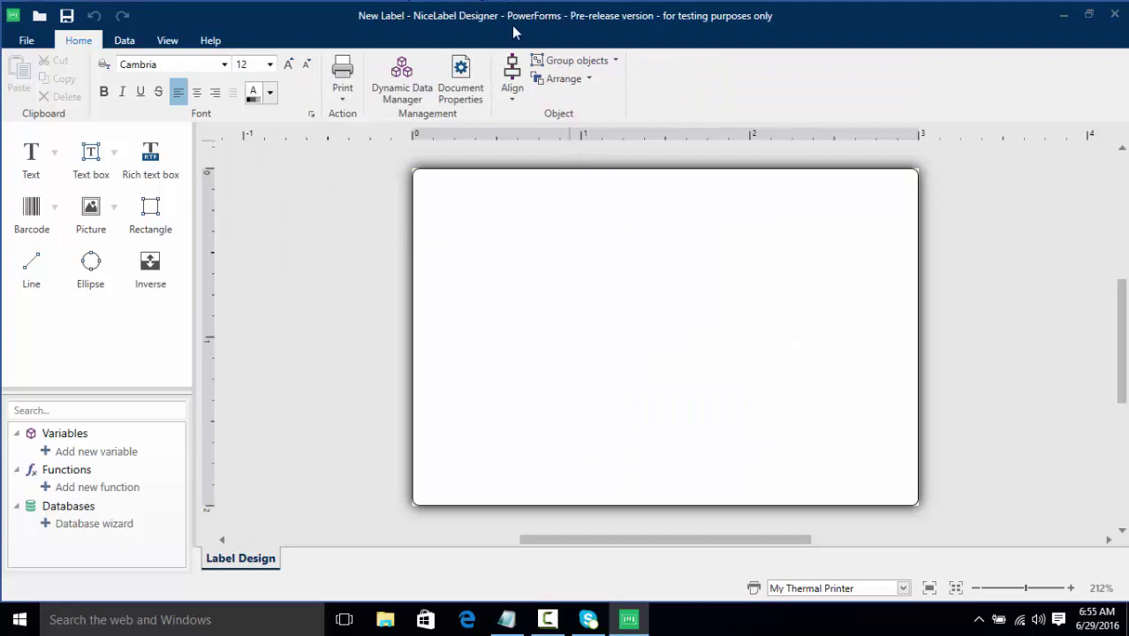
Step: View the PowerForms Desktop license details on the About page and switch the product level to Pro
click(27, 41)
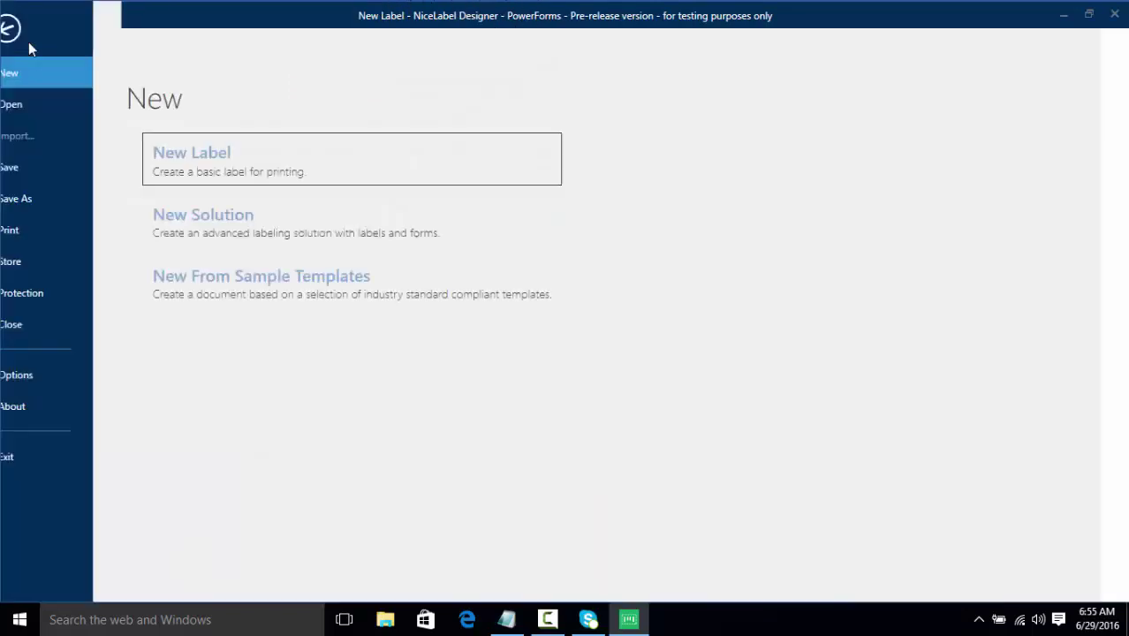
click(37, 408)
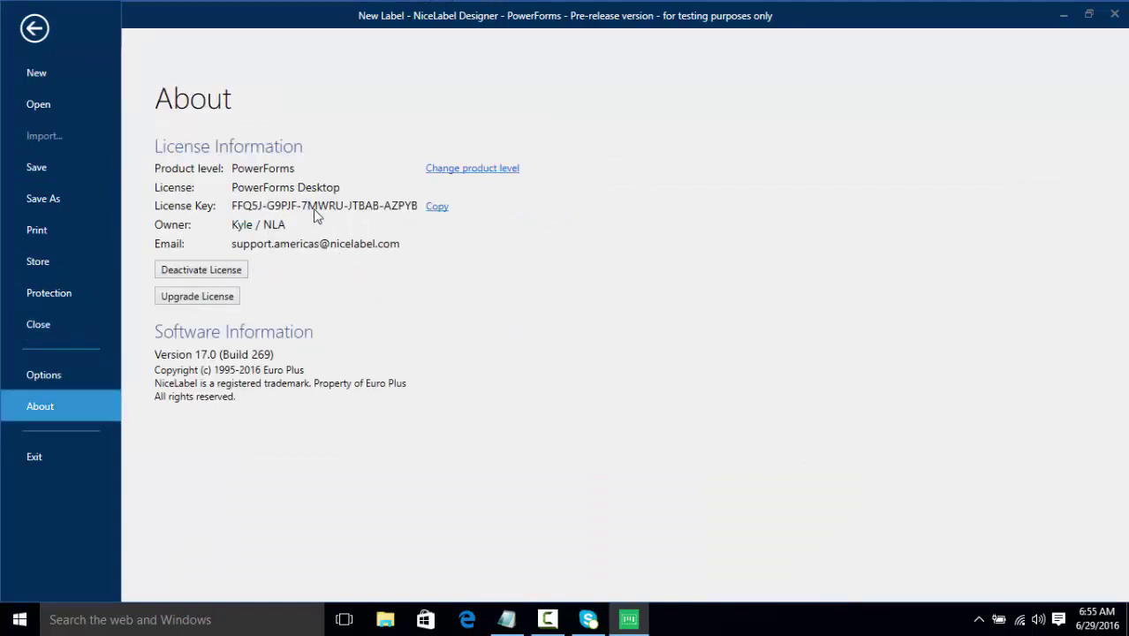
click(449, 169)
click(471, 302)
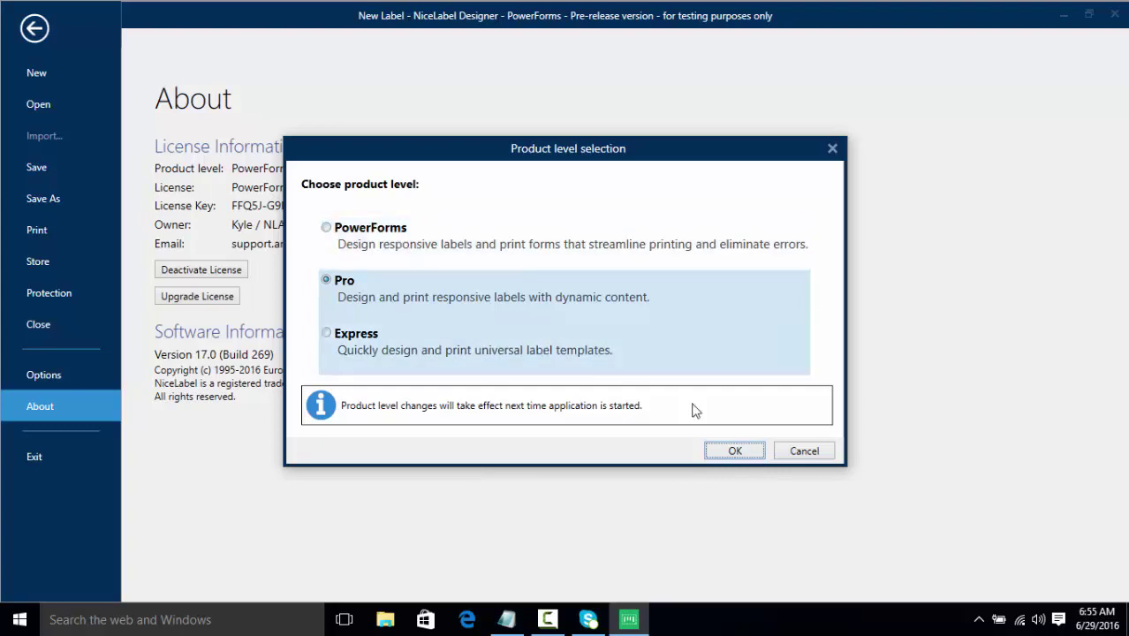
click(750, 459)
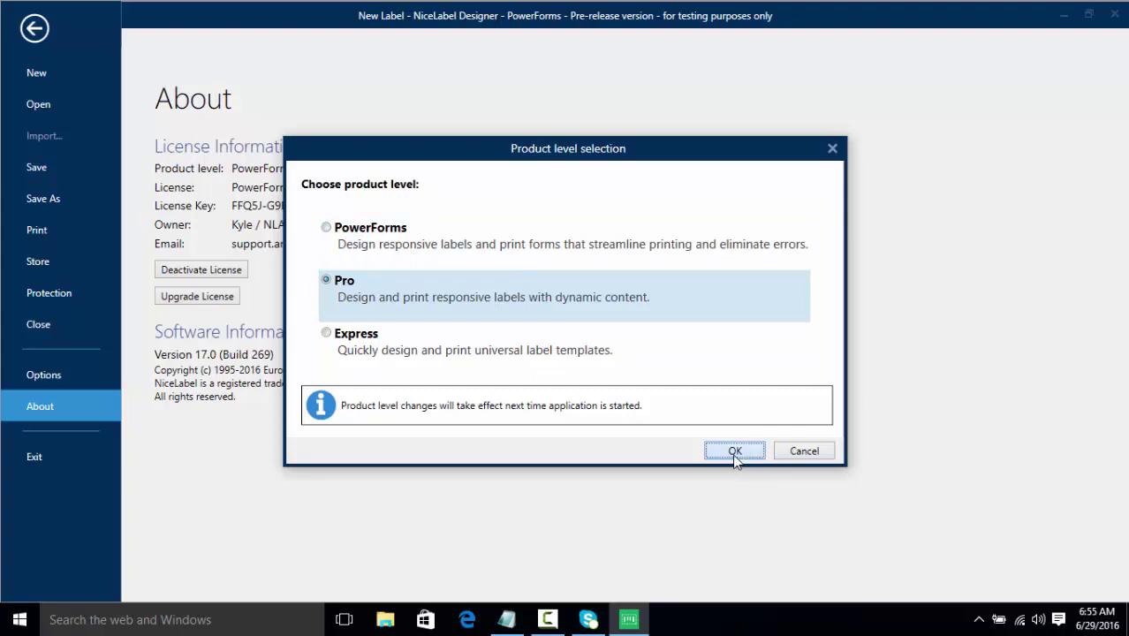